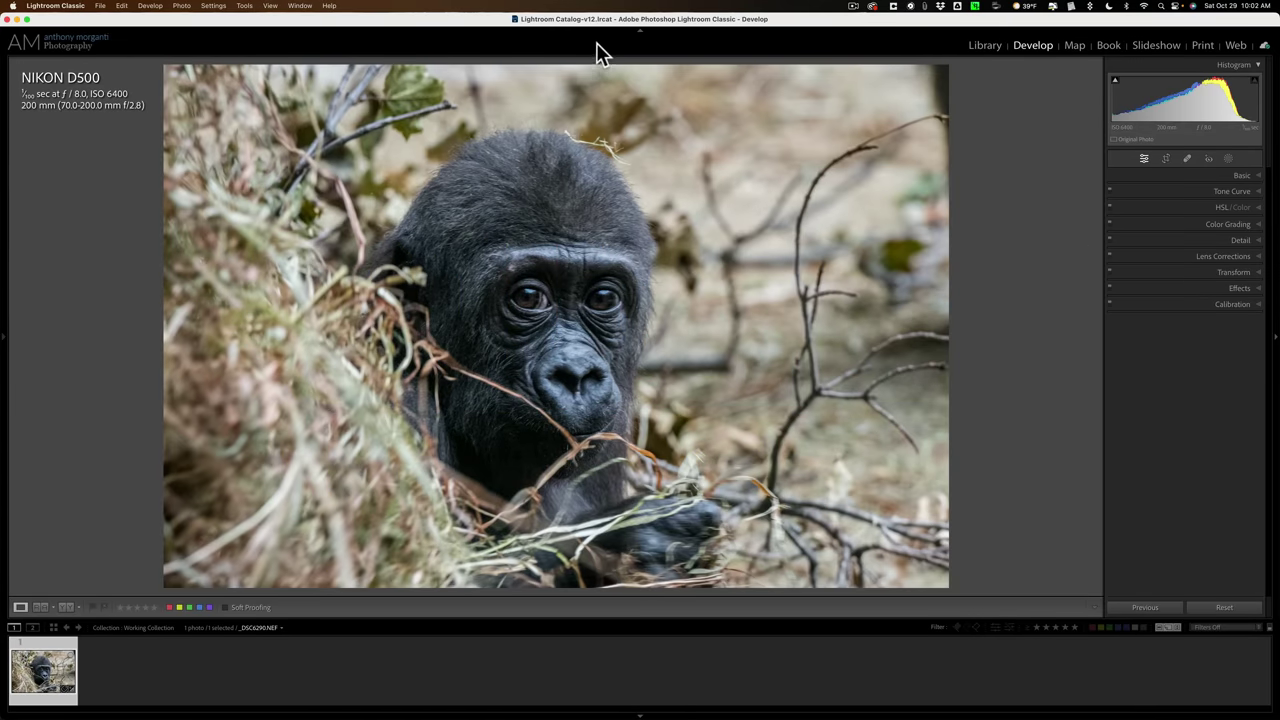
After checking the eye at 1:1, open the gorilla photo in Topaz Photo AI as a TIFF copy with Lightroom adjustments.
{"action": "left_click", "coordinate": [622, 288]}
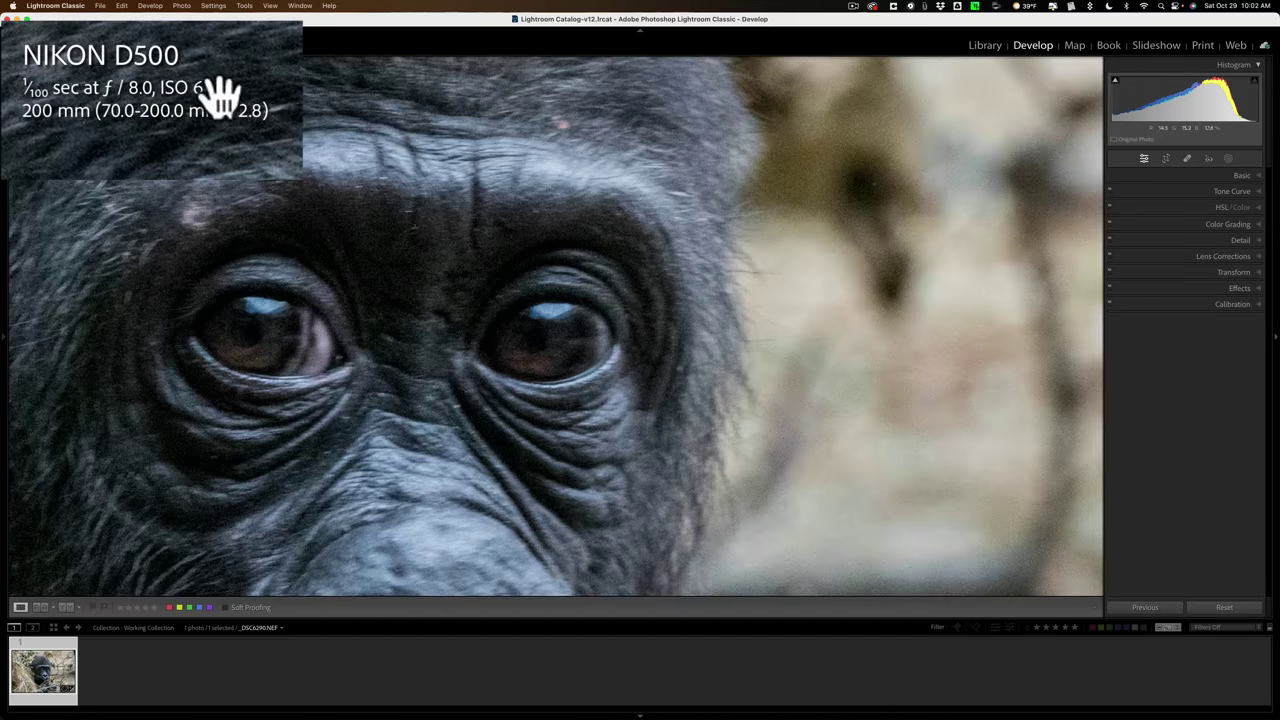
{"action": "left_click", "coordinate": [603, 281]}
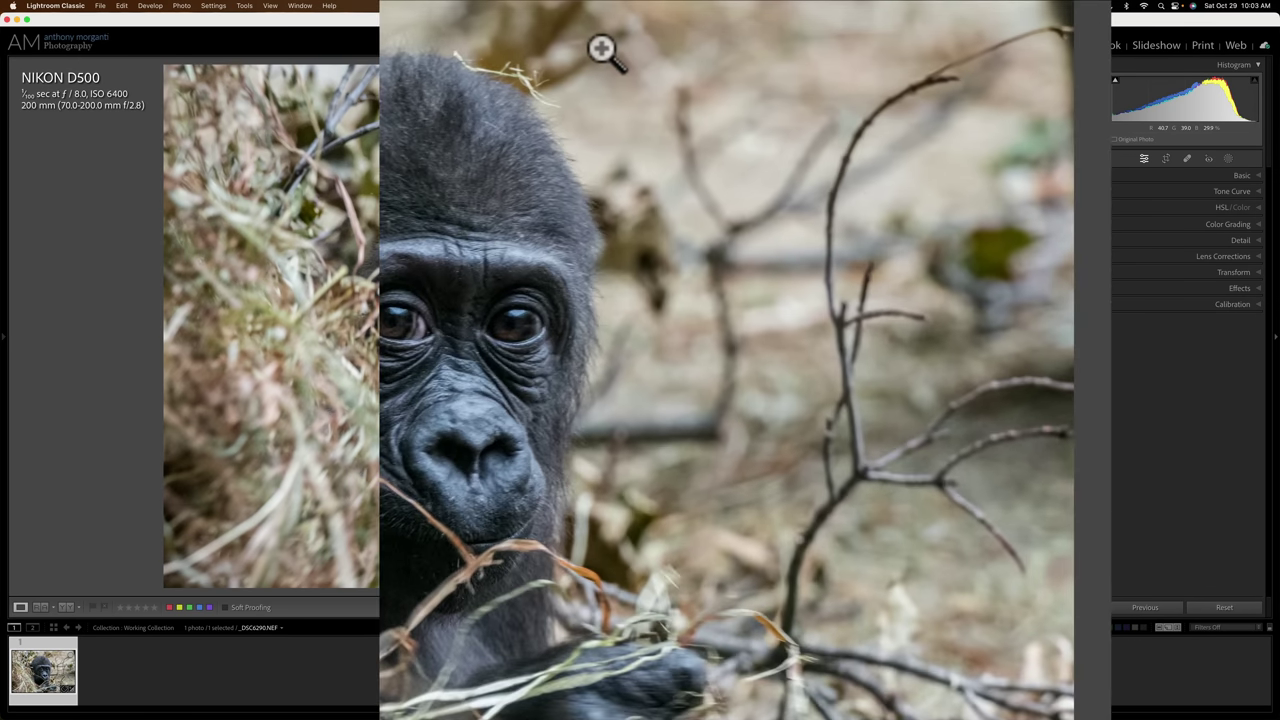
{"action": "right_click", "coordinate": [660, 123]}
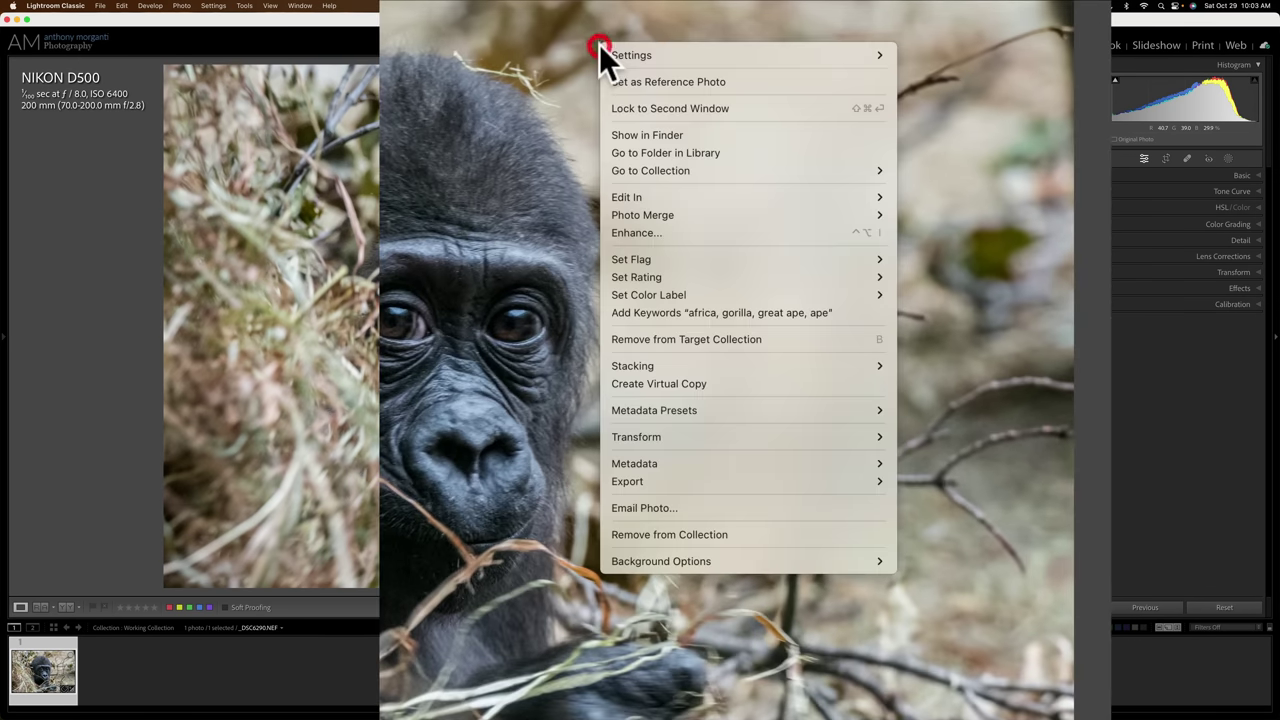
{"action": "mouse_move", "coordinate": [708, 197]}
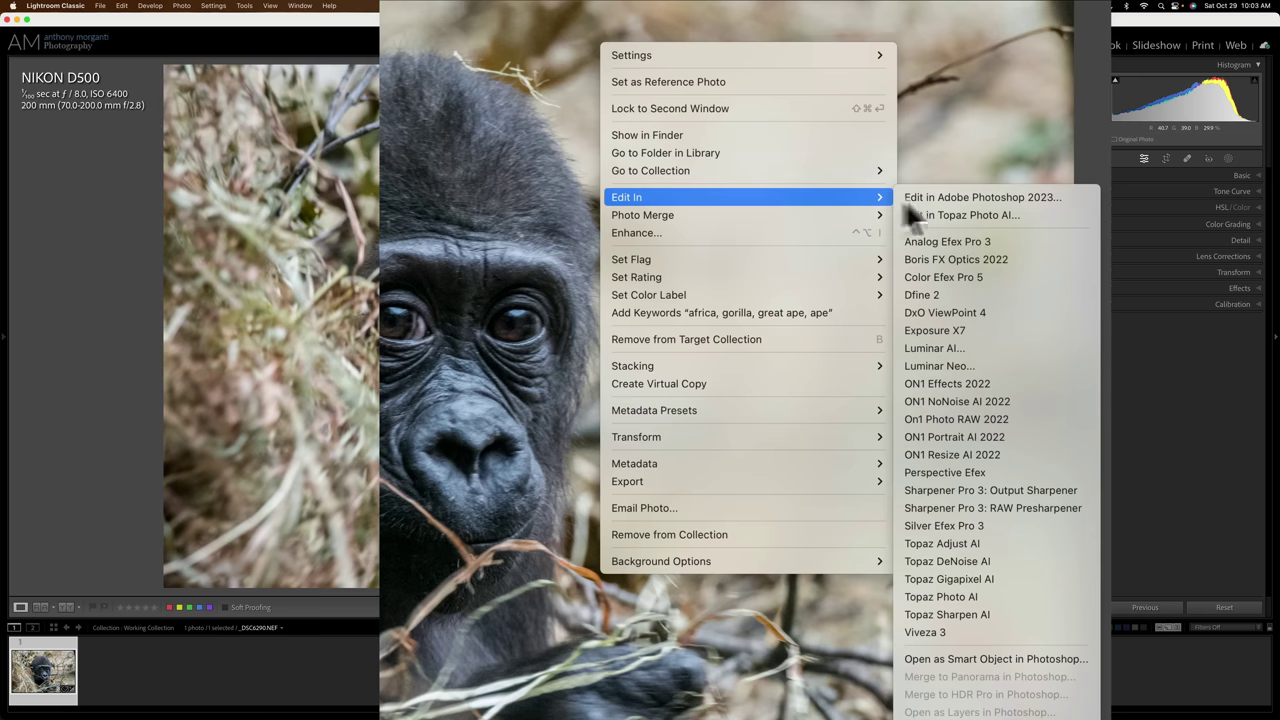
{"action": "left_click", "coordinate": [982, 591]}
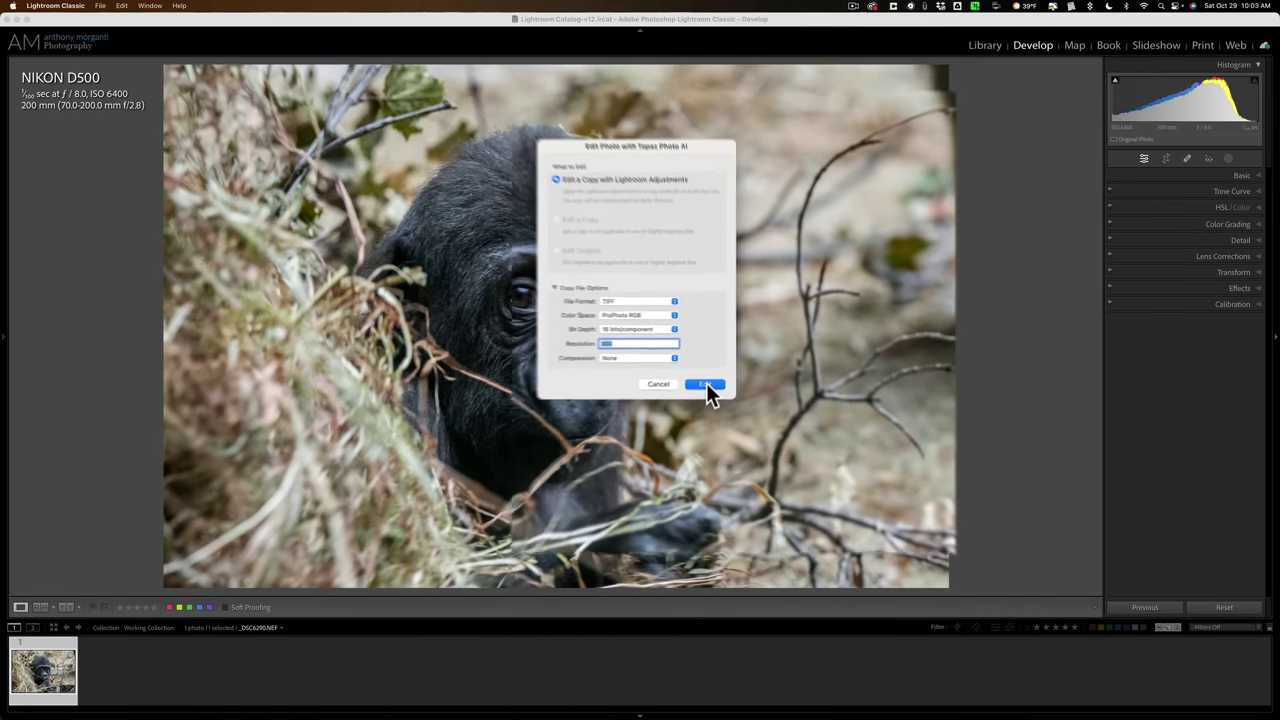
{"action": "left_click", "coordinate": [686, 466]}
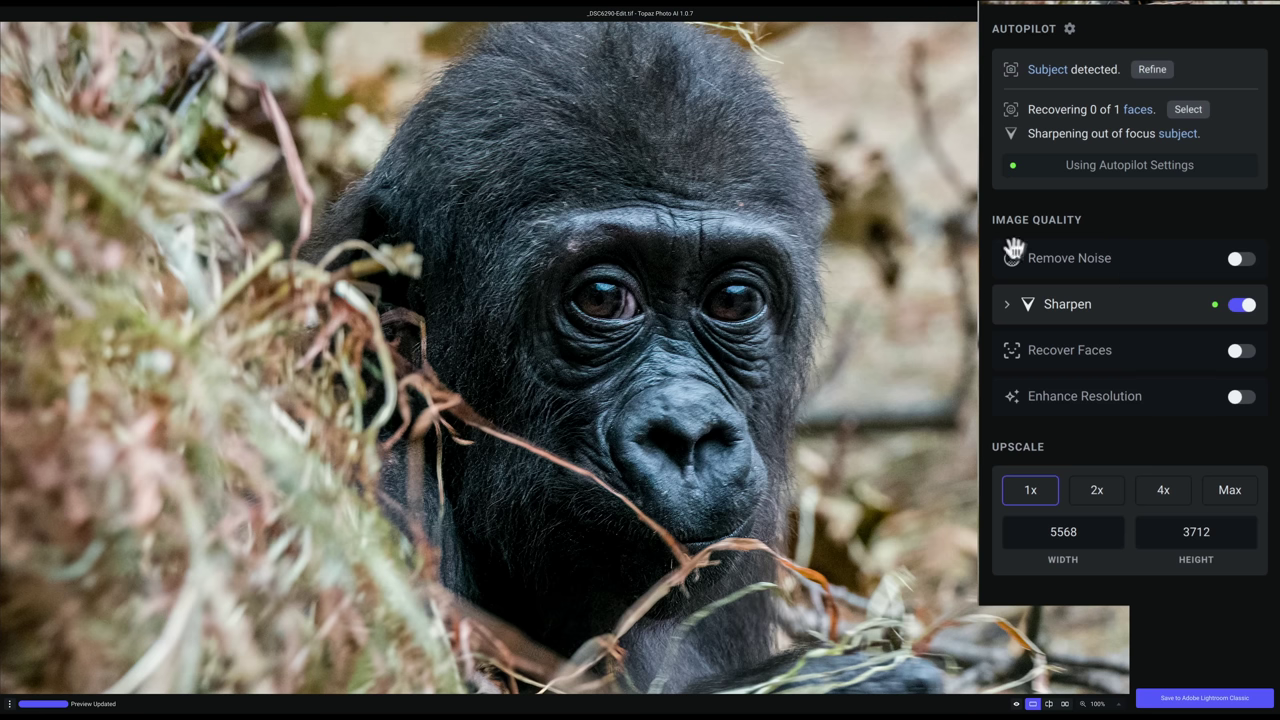
Enable Remove Noise at Normal alongside Autopilot's Sharpen, then collapse its settings.
{"action": "left_click", "coordinate": [1240, 260]}
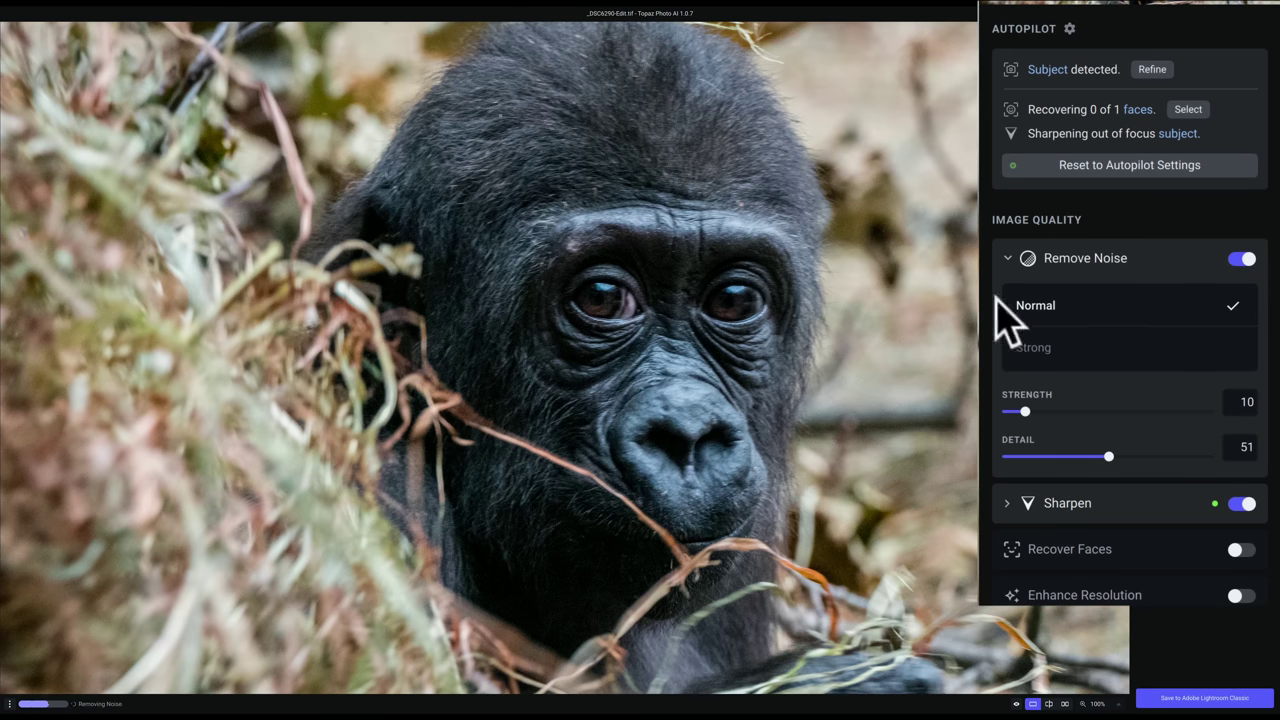
{"action": "left_click", "coordinate": [1007, 260]}
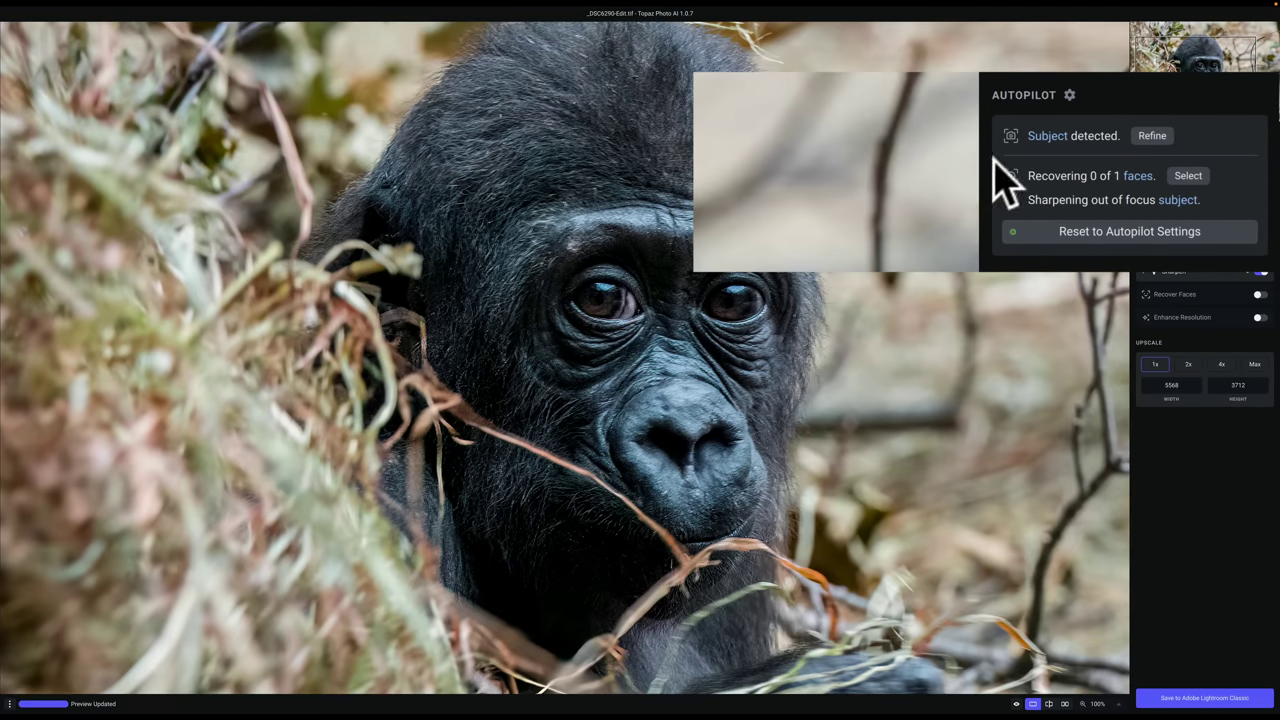
{"action": "mouse_move", "coordinate": [1012, 140]}
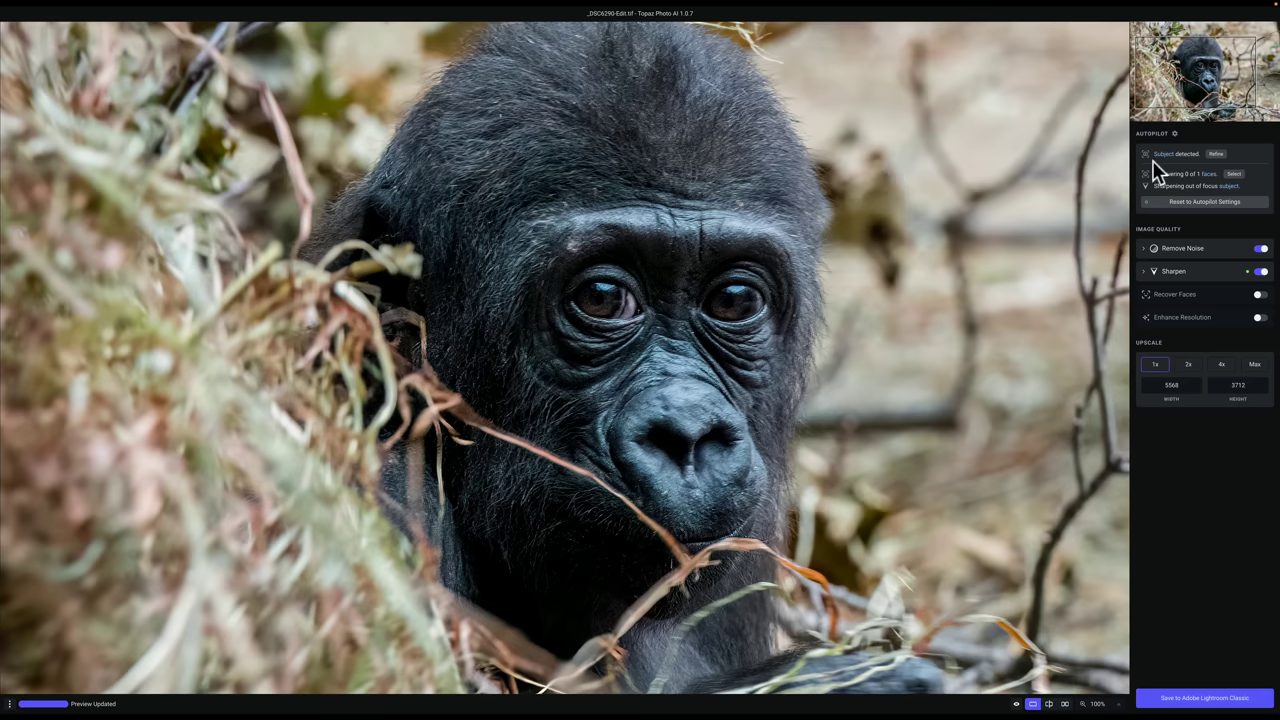
{"action": "mouse_move", "coordinate": [1166, 160]}
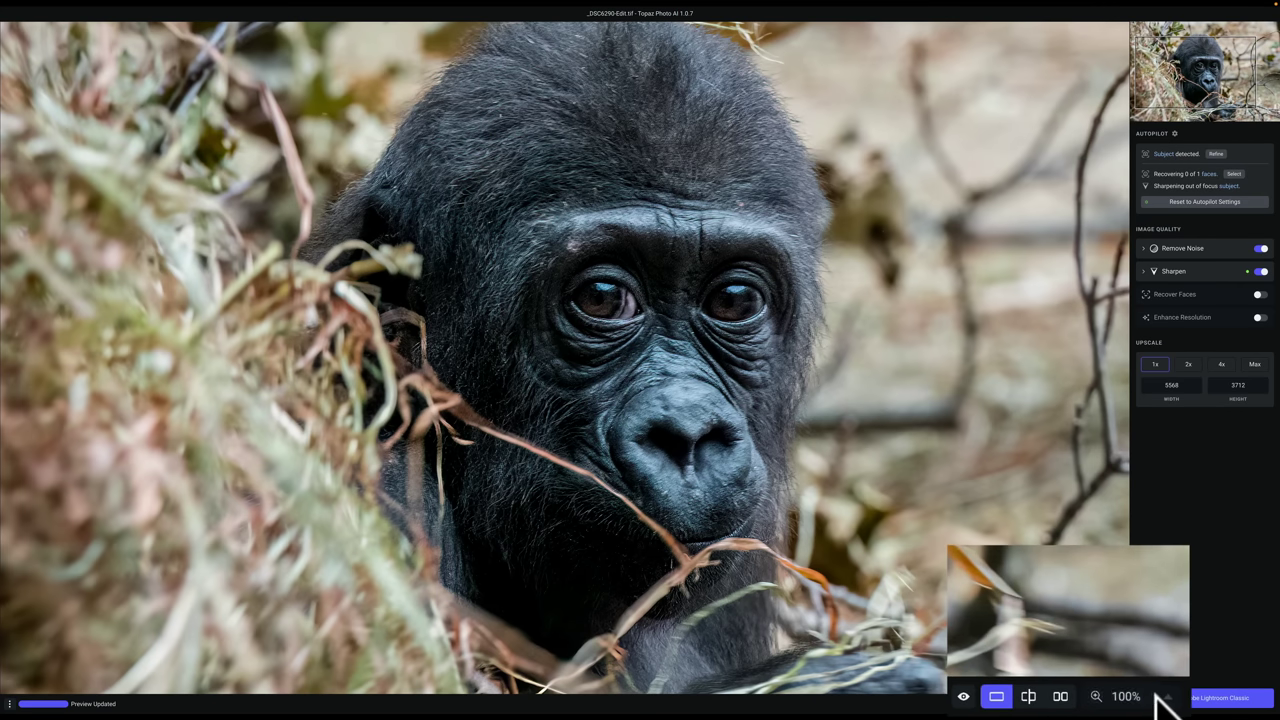
Set the zoom to Fit and compare the processed gorilla against the unprocessed original.
{"action": "left_click", "coordinate": [1117, 703]}
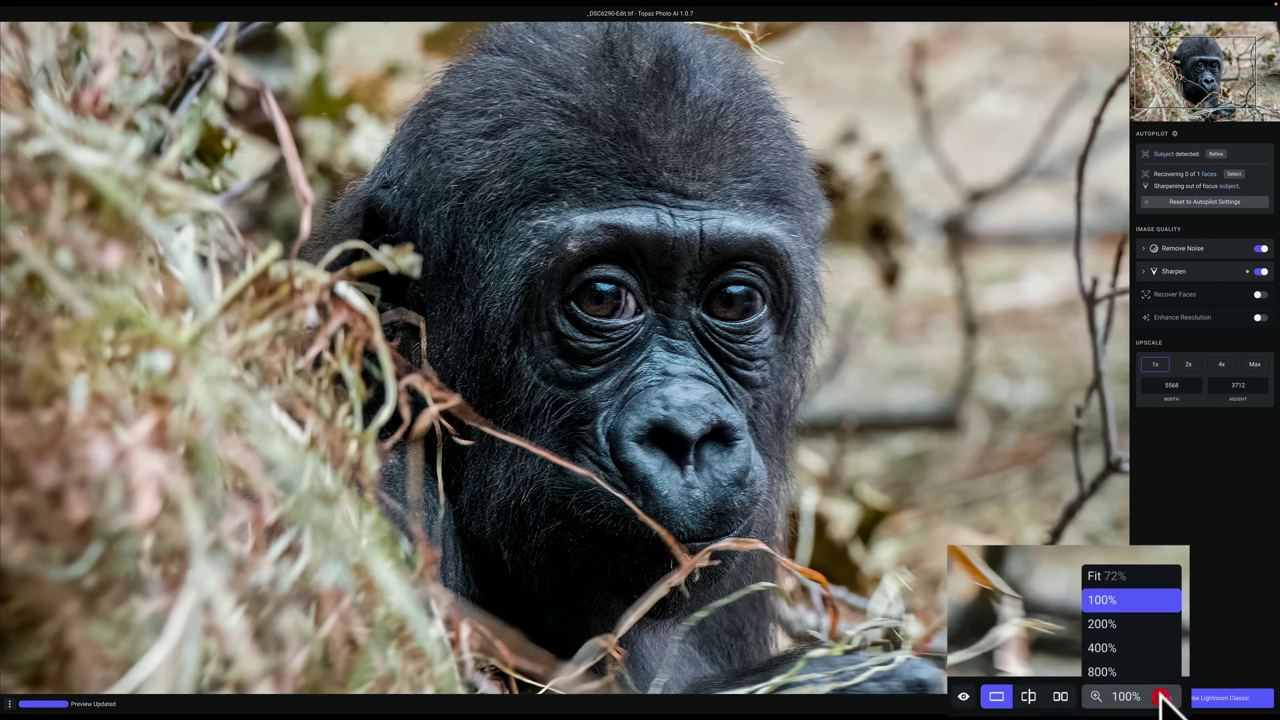
{"action": "left_click", "coordinate": [1120, 576]}
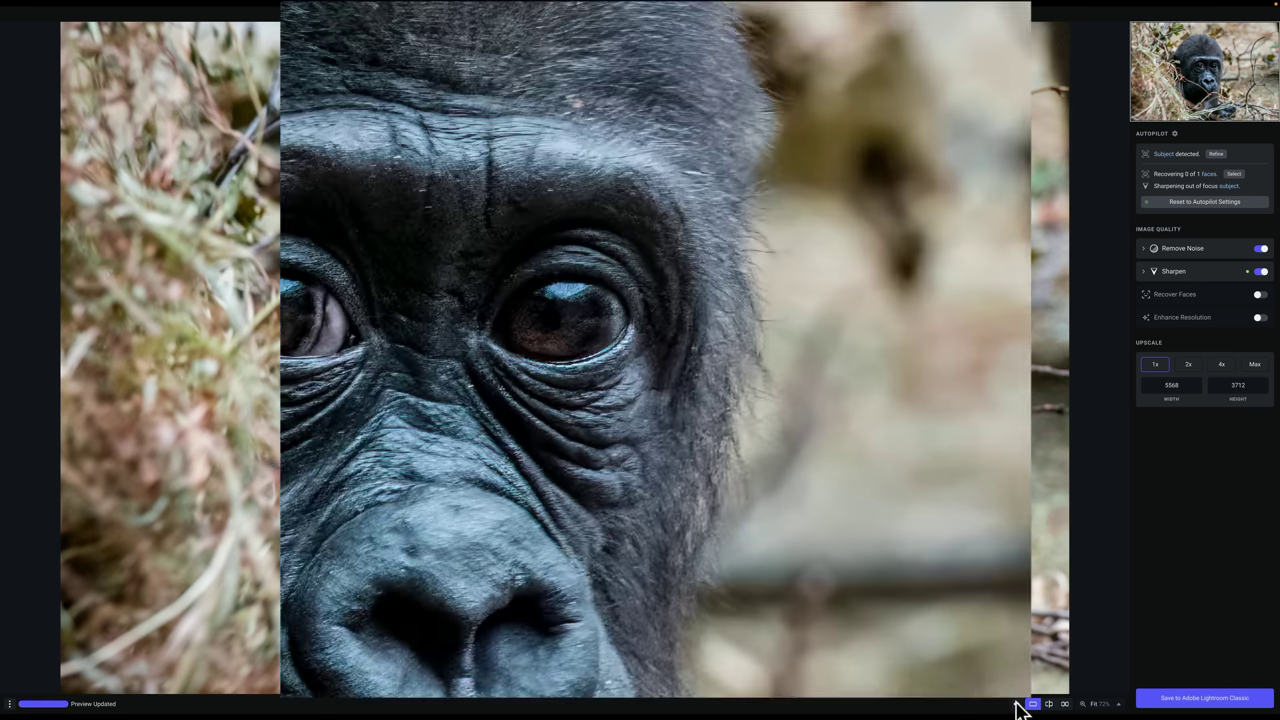
{"action": "left_click", "coordinate": [1017, 705]}
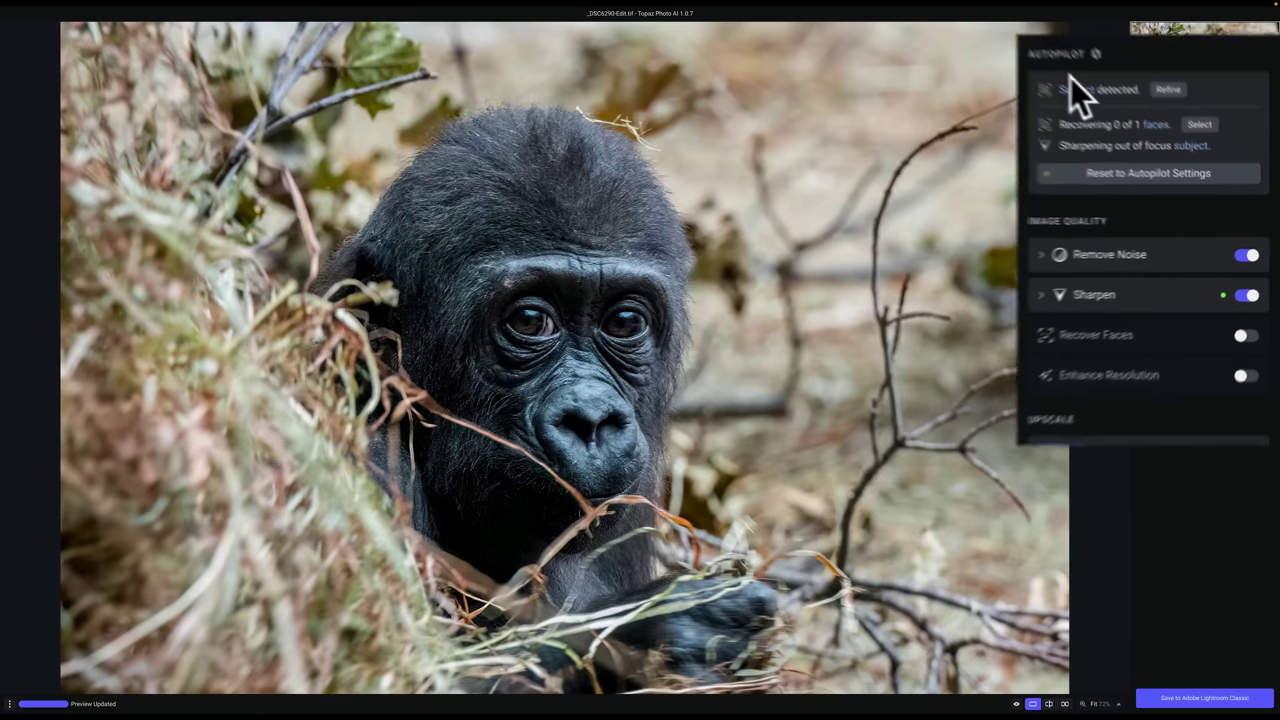
Preview the gorilla's detected subject mask in red from the Subject link.
{"action": "mouse_move", "coordinate": [1049, 78]}
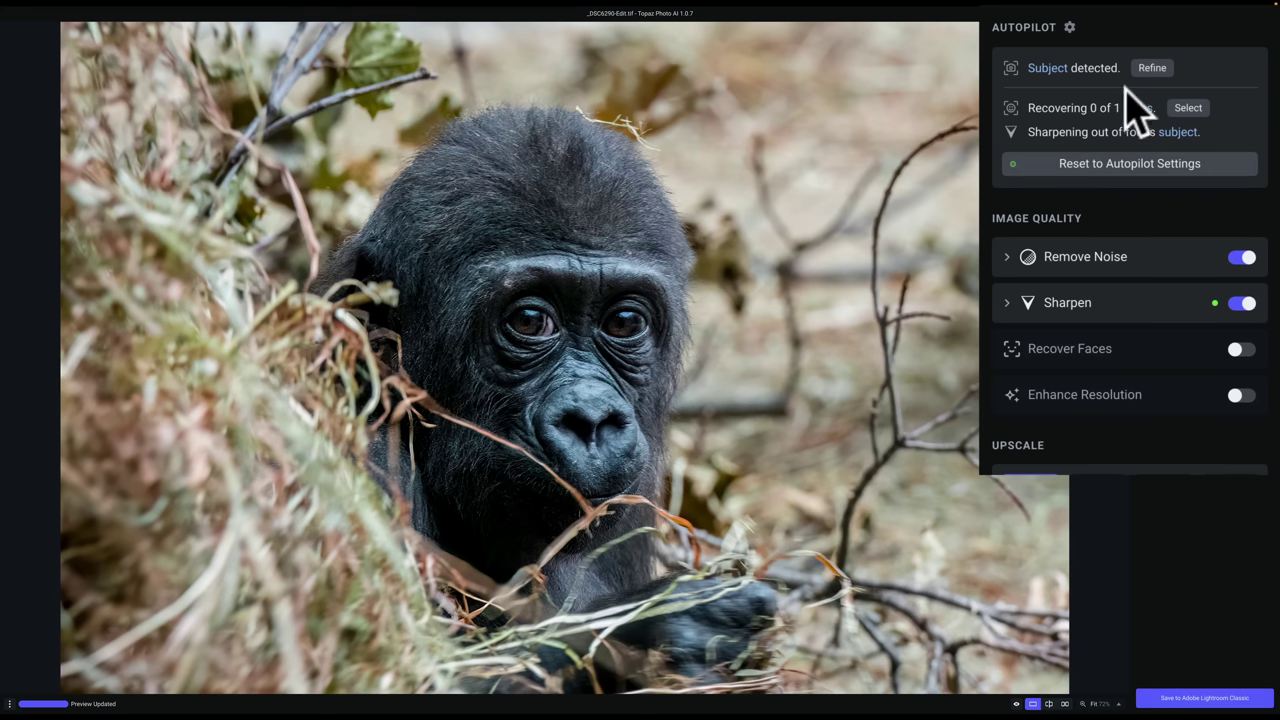
In subject refinement, try the Portrait, Landscape and None models, then settle on Portrait.
{"action": "left_click", "coordinate": [1152, 68]}
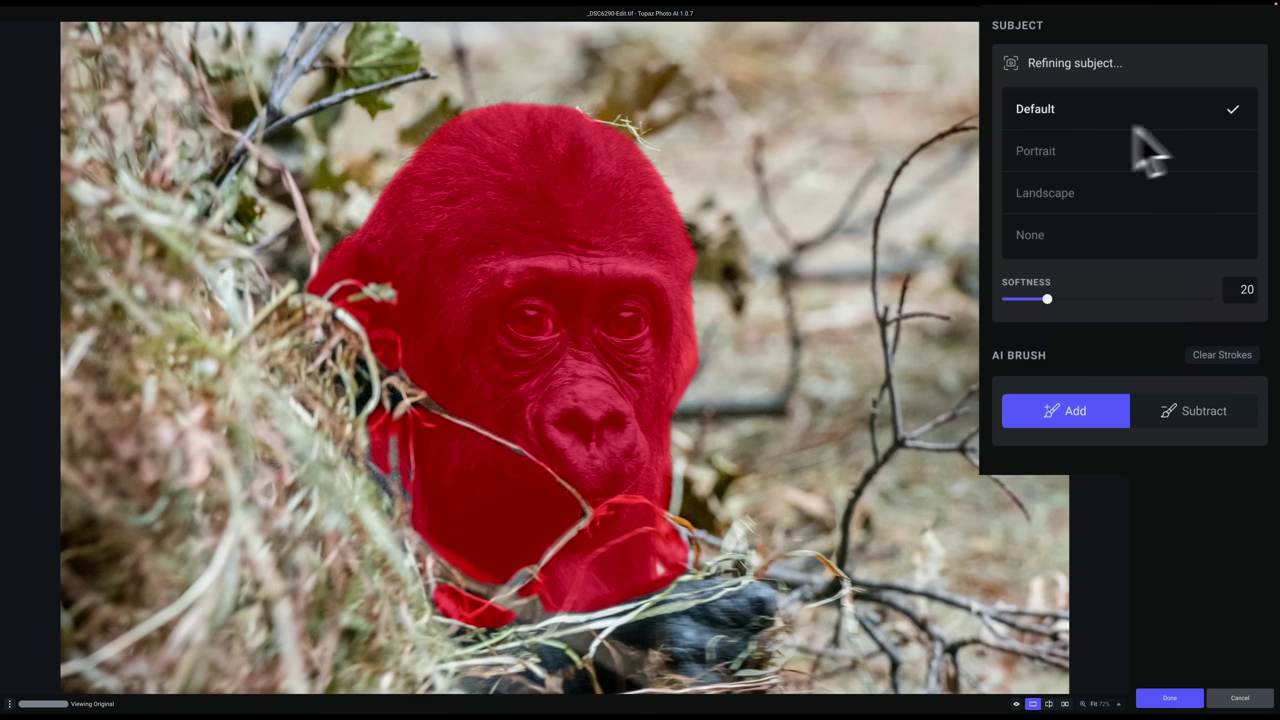
{"action": "left_click", "coordinate": [1030, 150]}
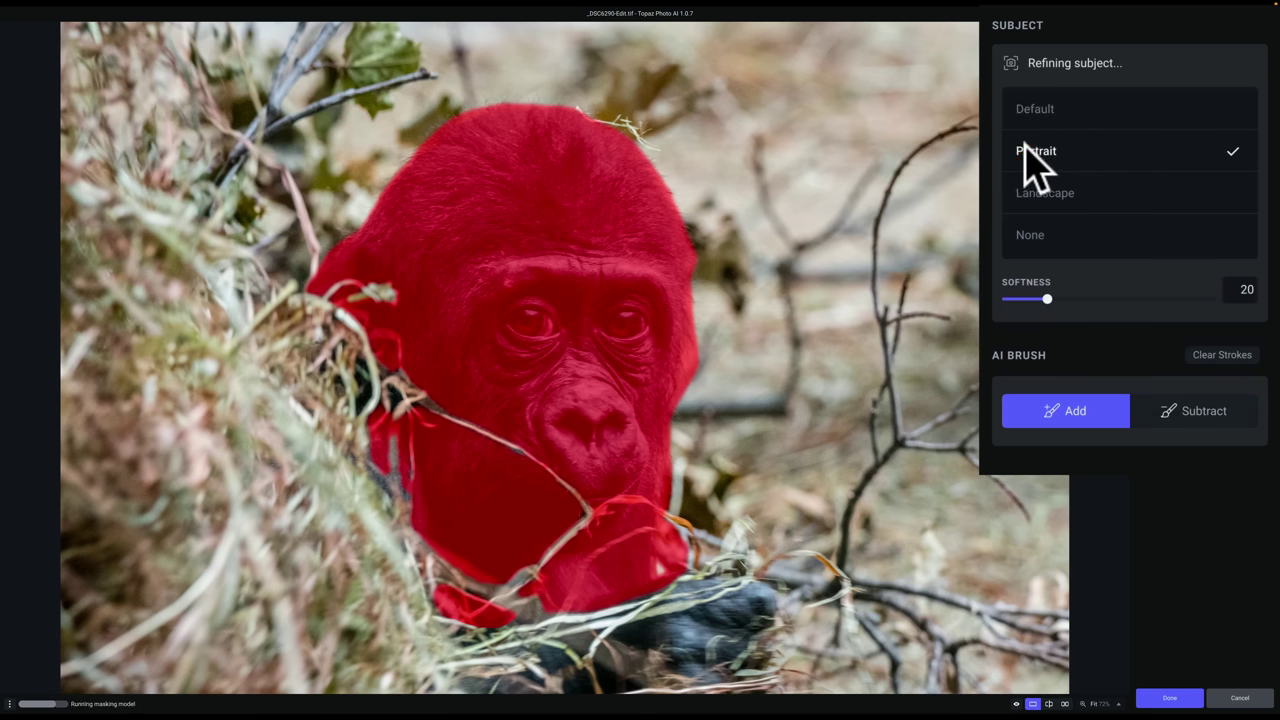
{"action": "left_click_drag", "start_coordinate": [966, 186], "coordinate": [945, 192]}
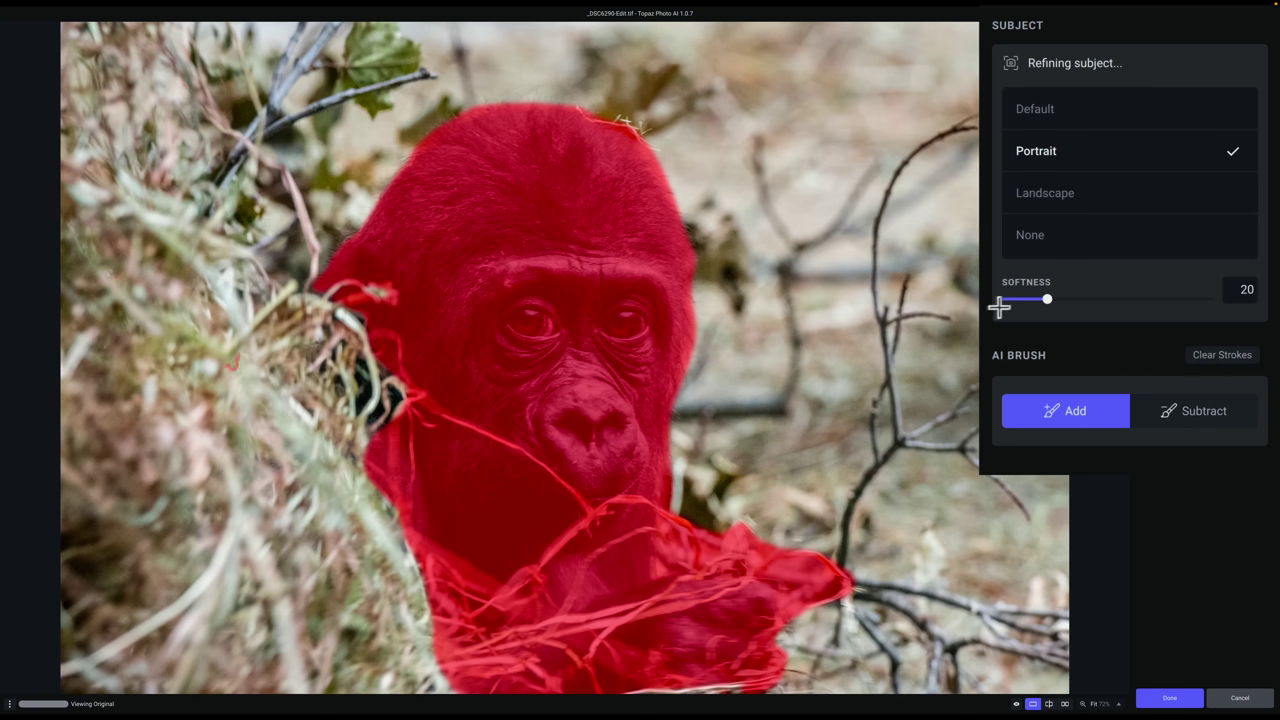
{"action": "left_click", "coordinate": [1050, 196]}
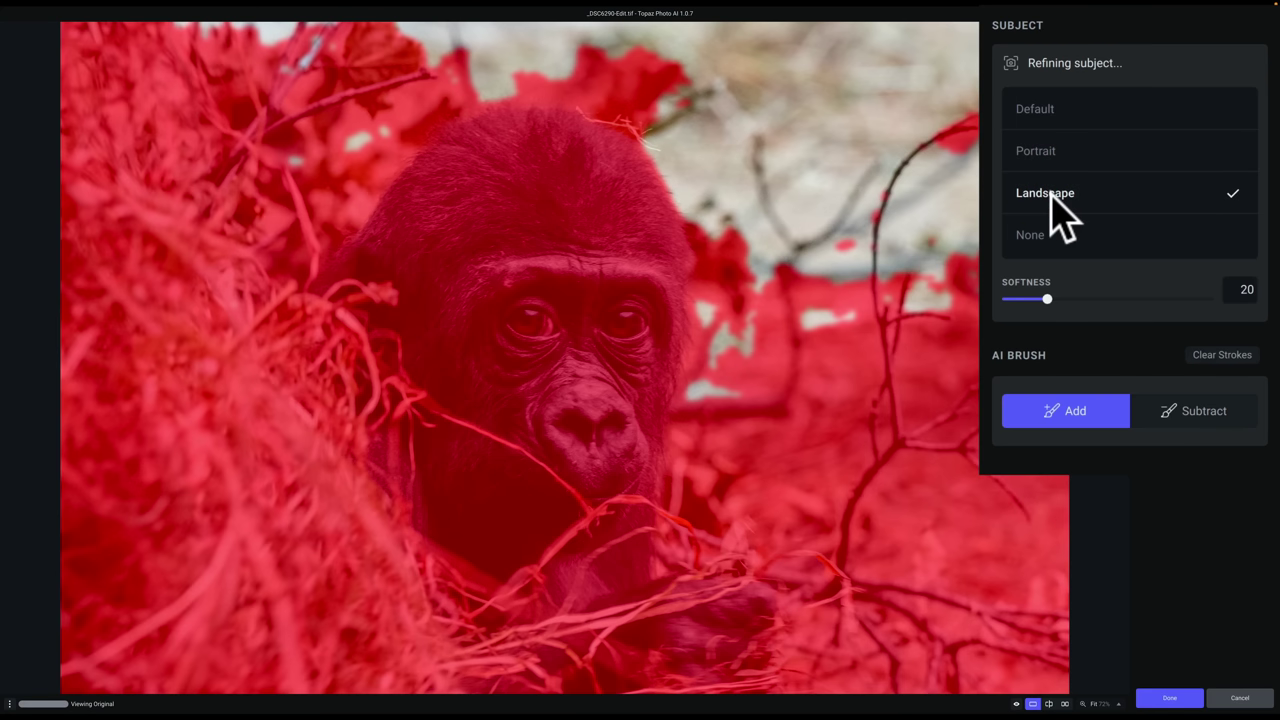
{"action": "left_click", "coordinate": [1030, 236]}
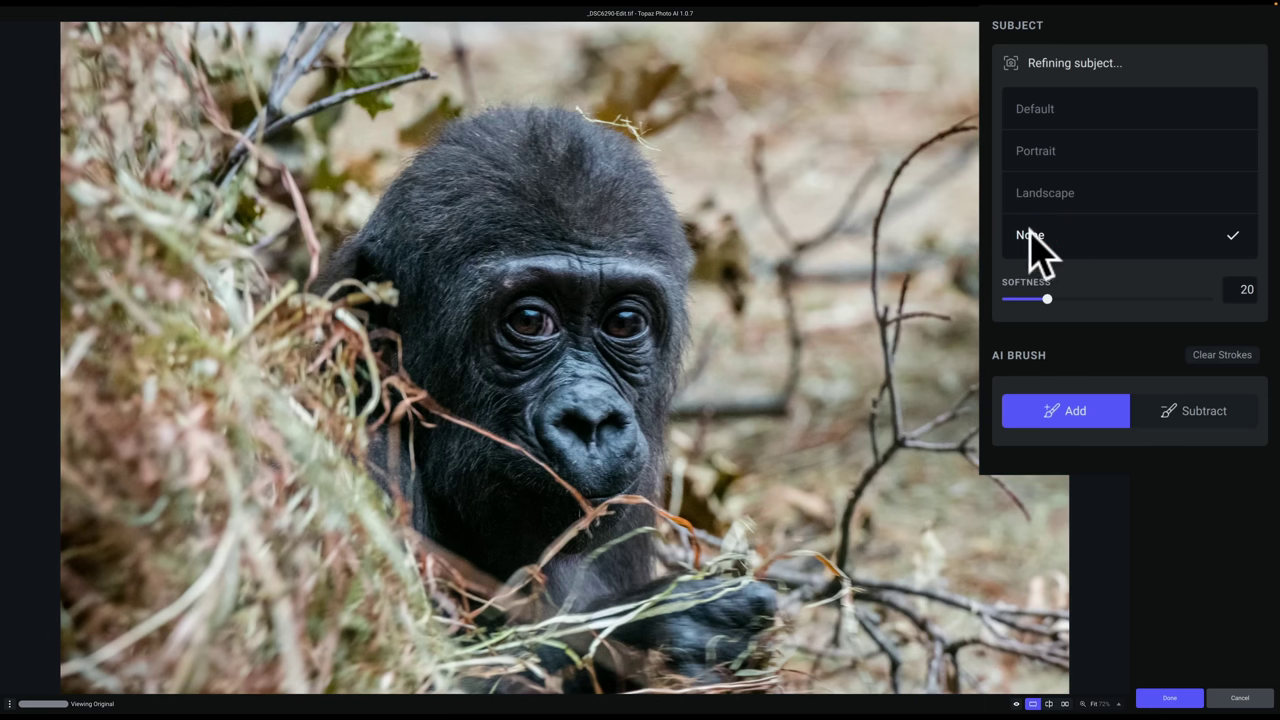
{"action": "left_click", "coordinate": [1032, 145]}
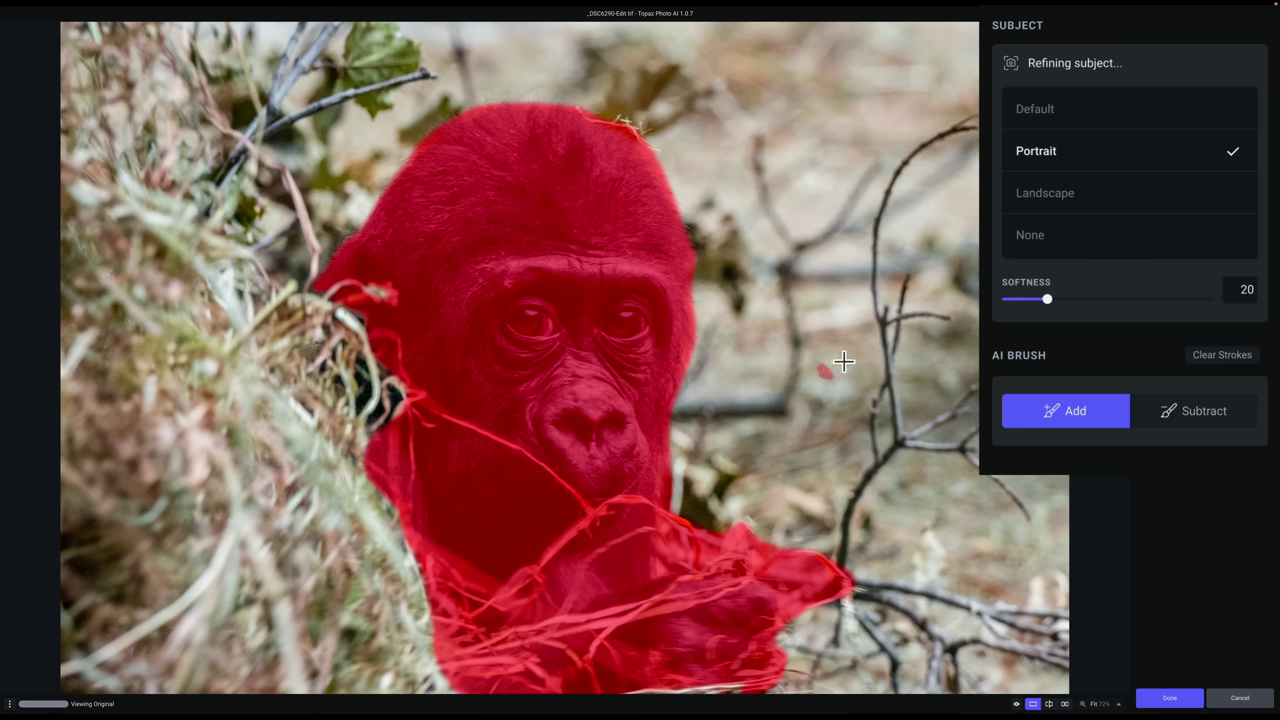
Paint a short Add stroke on the subject mask just right of the gorilla's face.
{"action": "left_click_drag", "start_coordinate": [847, 357], "coordinate": [831, 312]}
{"action": "left_click_drag", "start_coordinate": [832, 296], "coordinate": [812, 299]}
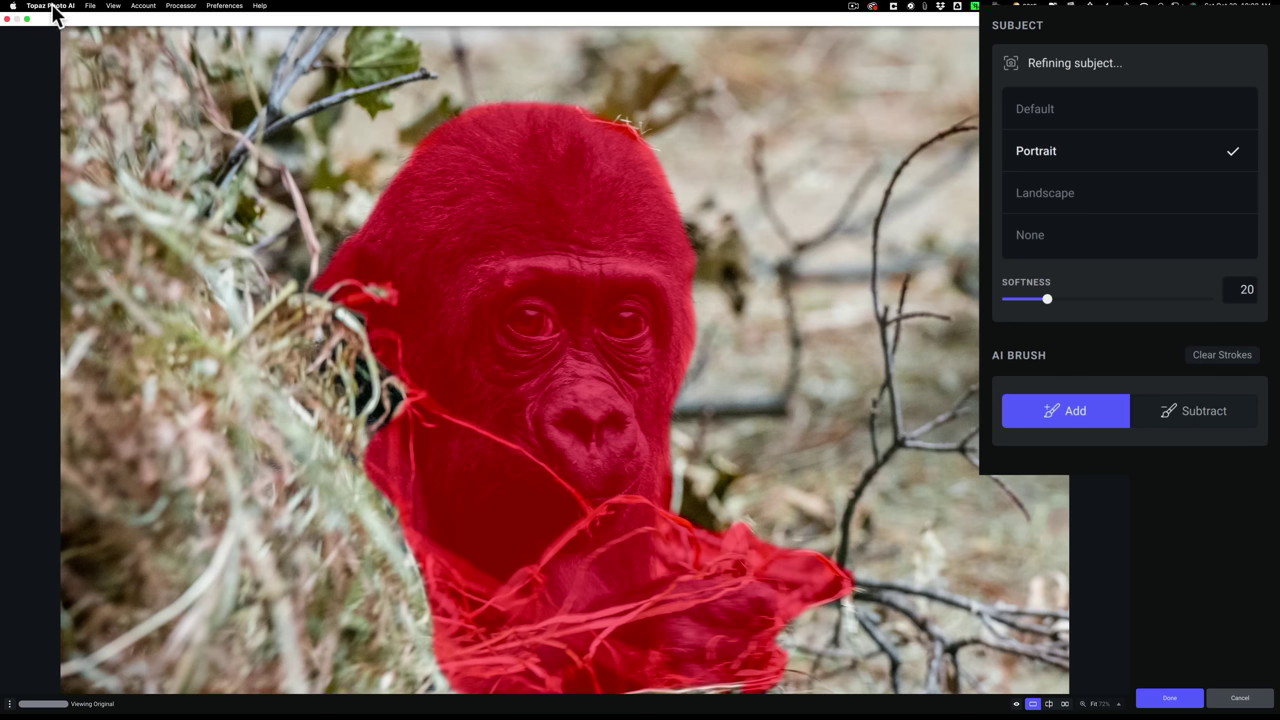
{"action": "left_click", "coordinate": [52, 6]}
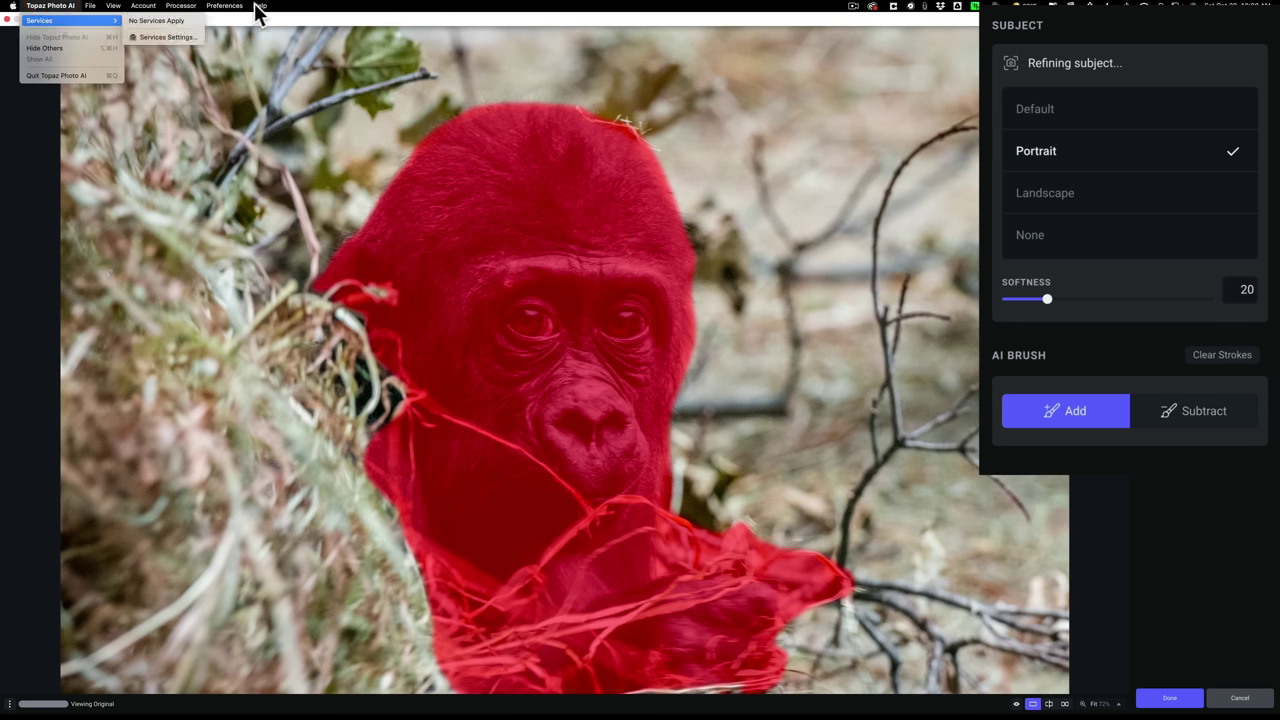
{"action": "mouse_move", "coordinate": [259, 6]}
{"action": "left_click", "coordinate": [561, 24]}
{"action": "left_click", "coordinate": [800, 146]}
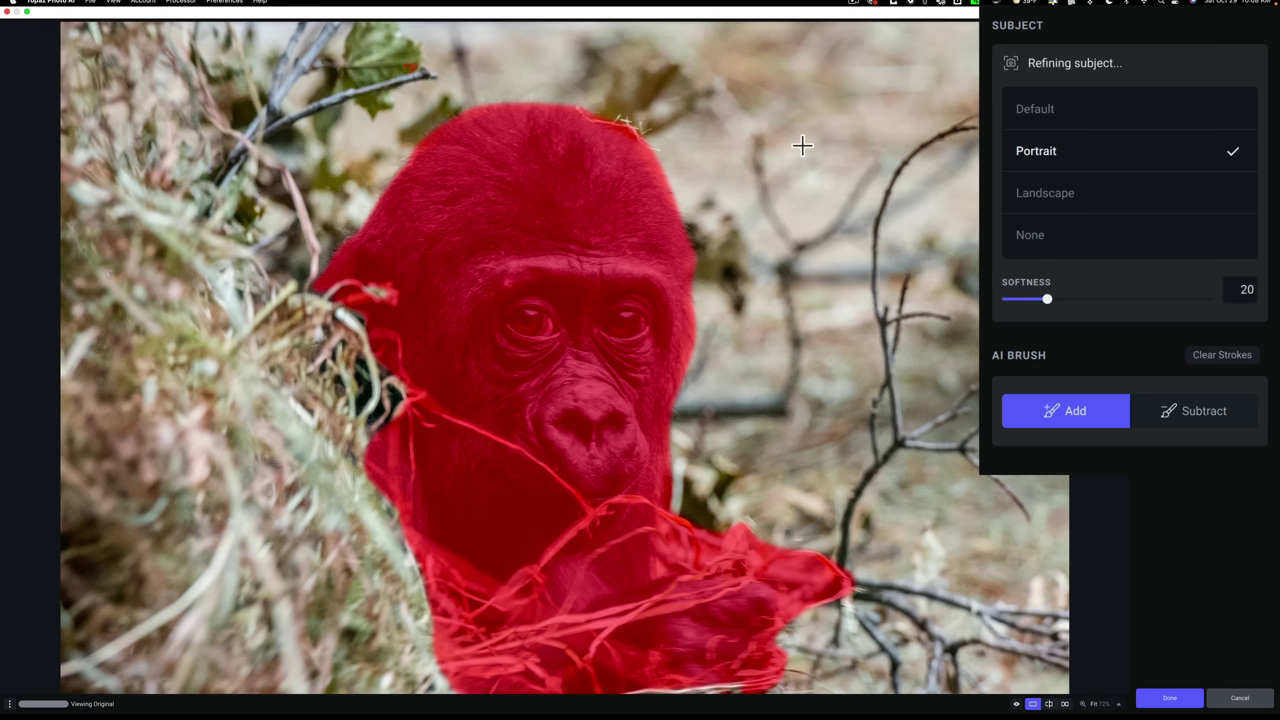
{"action": "mouse_move", "coordinate": [66, 6]}
{"action": "left_click", "coordinate": [256, 6]}
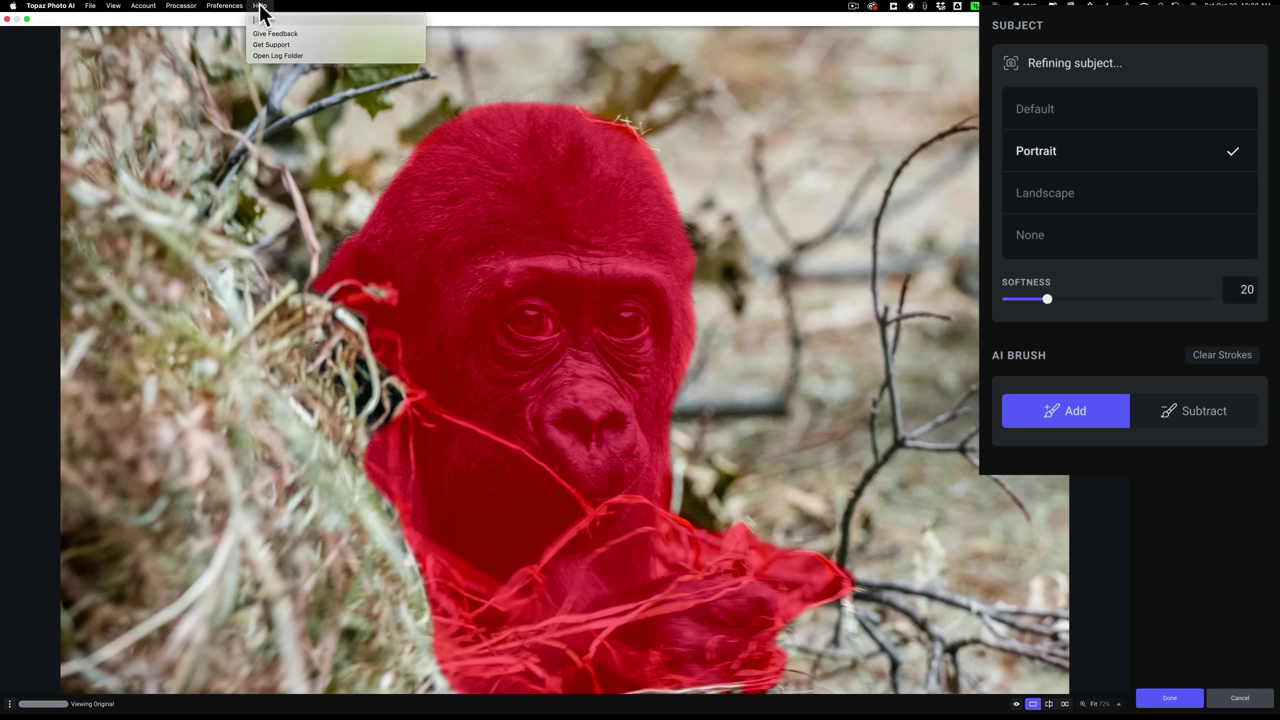
{"action": "mouse_move", "coordinate": [70, 6]}
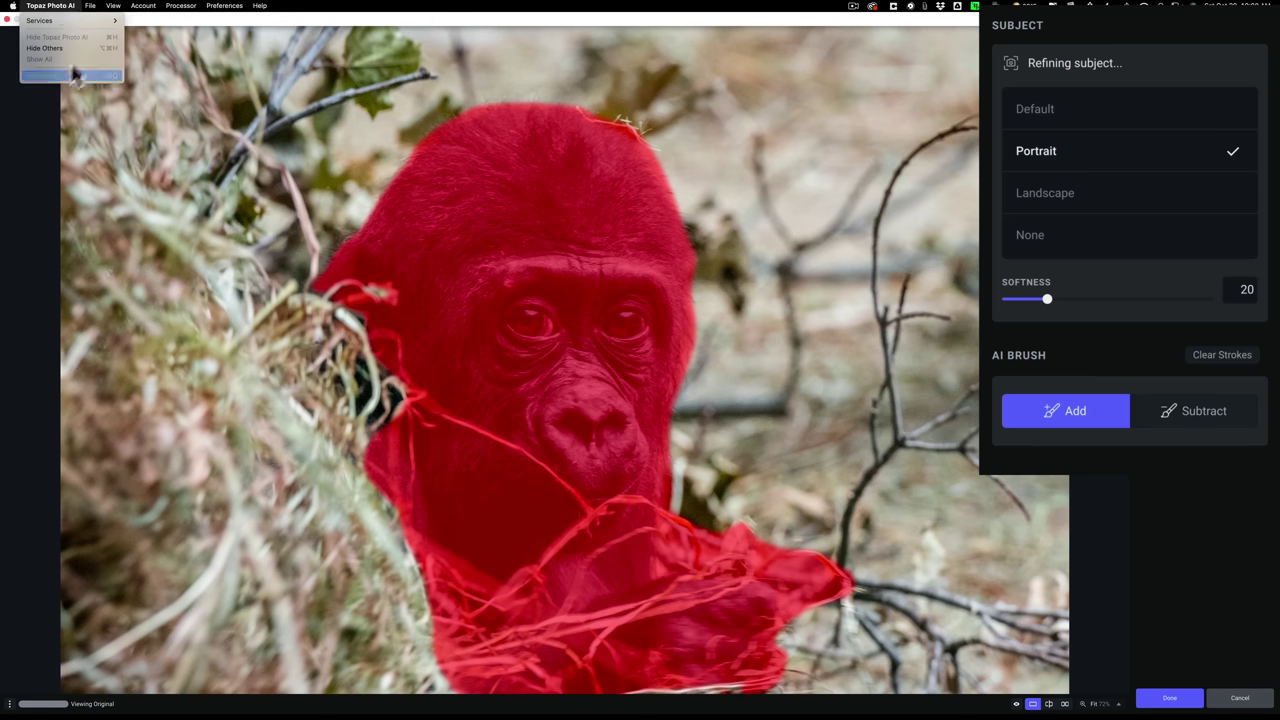
{"action": "left_click", "coordinate": [298, 12]}
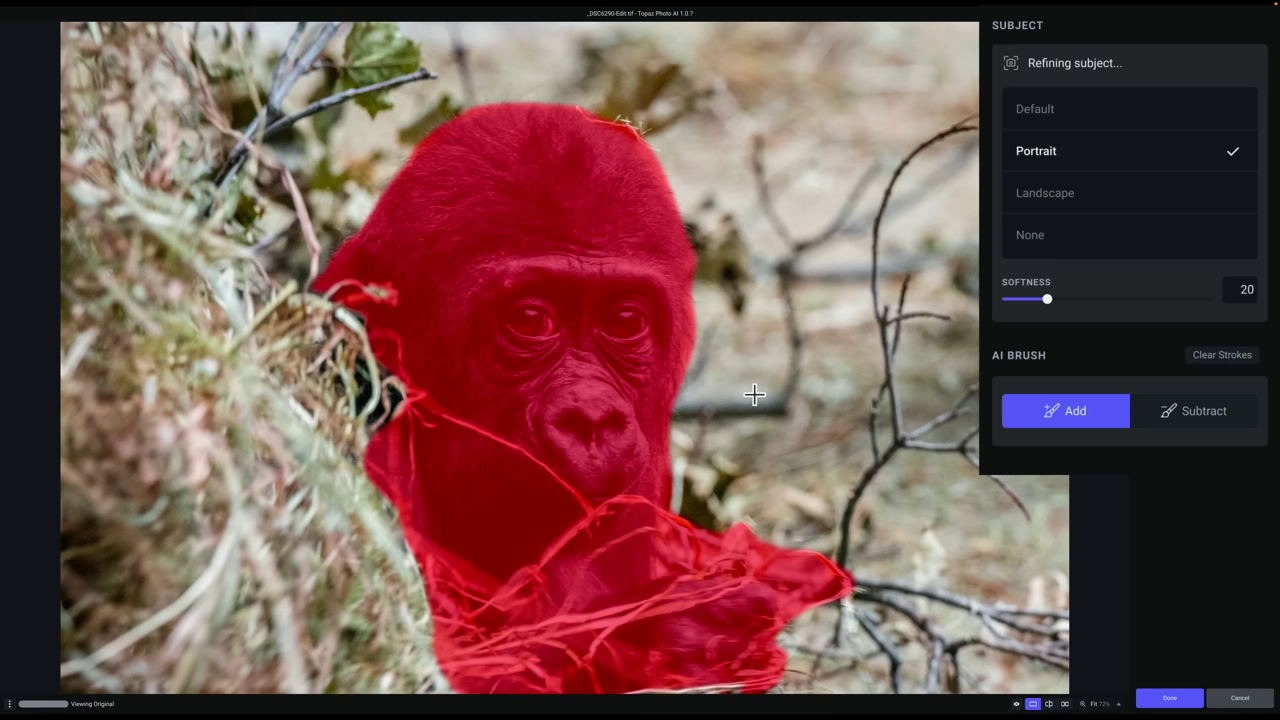
Dab three small Add touches onto the subject mask beside the gorilla.
{"action": "left_click_drag", "start_coordinate": [805, 448], "coordinate": [788, 426]}
{"action": "left_click", "coordinate": [742, 337]}
{"action": "left_click", "coordinate": [782, 513]}
Switch the AI Brush to Subtract and erase mask strands from the twigs right of the gorilla's hand.
{"action": "left_click", "coordinate": [1205, 413]}
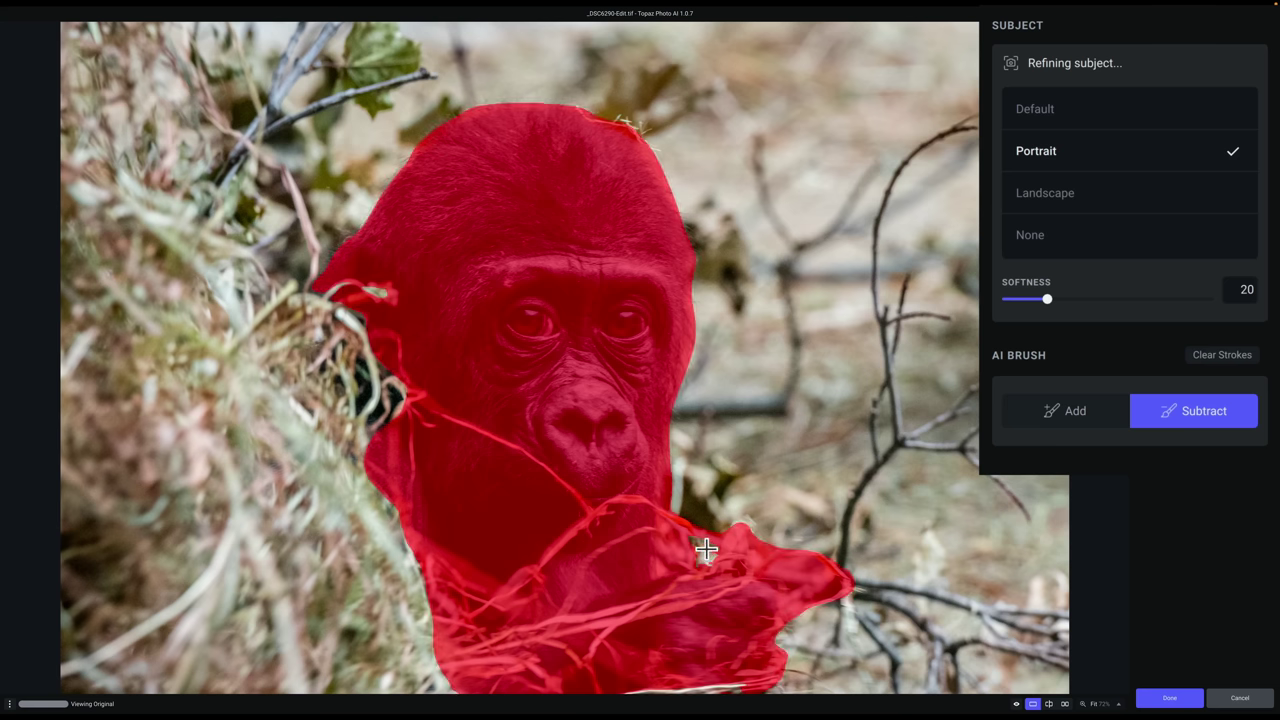
{"action": "mouse_move", "coordinate": [706, 548]}
{"action": "left_mouse_down"}
{"action": "mouse_move", "coordinate": [805, 571]}
{"action": "mouse_move", "coordinate": [785, 589]}
{"action": "mouse_move", "coordinate": [809, 582]}
{"action": "mouse_move", "coordinate": [740, 545]}
{"action": "mouse_move", "coordinate": [794, 584]}
{"action": "mouse_move", "coordinate": [828, 588]}
{"action": "left_mouse_up"}
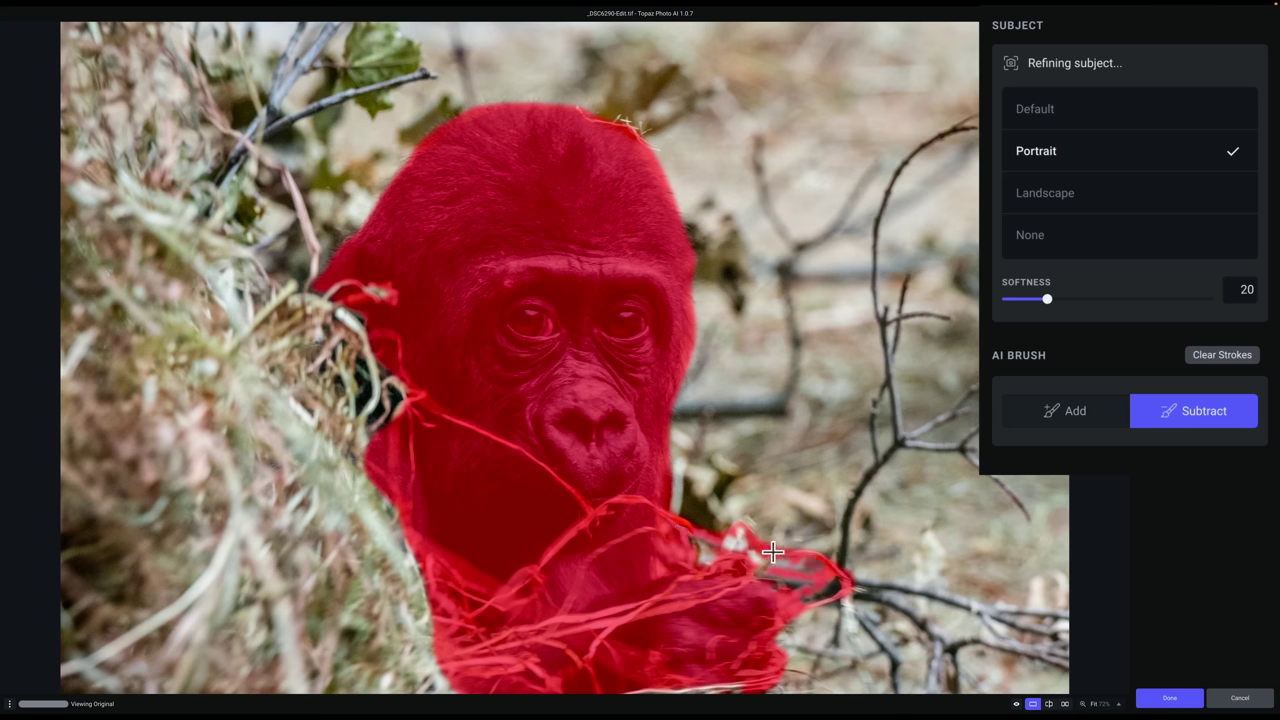
{"action": "mouse_move", "coordinate": [773, 552]}
{"action": "left_mouse_down"}
{"action": "mouse_move", "coordinate": [676, 530]}
{"action": "mouse_move", "coordinate": [661, 541]}
{"action": "mouse_move", "coordinate": [668, 557]}
{"action": "mouse_move", "coordinate": [736, 542]}
{"action": "mouse_move", "coordinate": [699, 532]}
{"action": "mouse_move", "coordinate": [772, 554]}
{"action": "mouse_move", "coordinate": [744, 542]}
{"action": "mouse_move", "coordinate": [752, 552]}
{"action": "mouse_move", "coordinate": [753, 539]}
{"action": "mouse_move", "coordinate": [791, 563]}
{"action": "mouse_move", "coordinate": [772, 574]}
{"action": "mouse_move", "coordinate": [831, 570]}
{"action": "mouse_move", "coordinate": [778, 597]}
{"action": "mouse_move", "coordinate": [791, 592]}
{"action": "mouse_move", "coordinate": [799, 612]}
{"action": "mouse_move", "coordinate": [842, 595]}
{"action": "mouse_move", "coordinate": [815, 568]}
{"action": "left_mouse_up"}
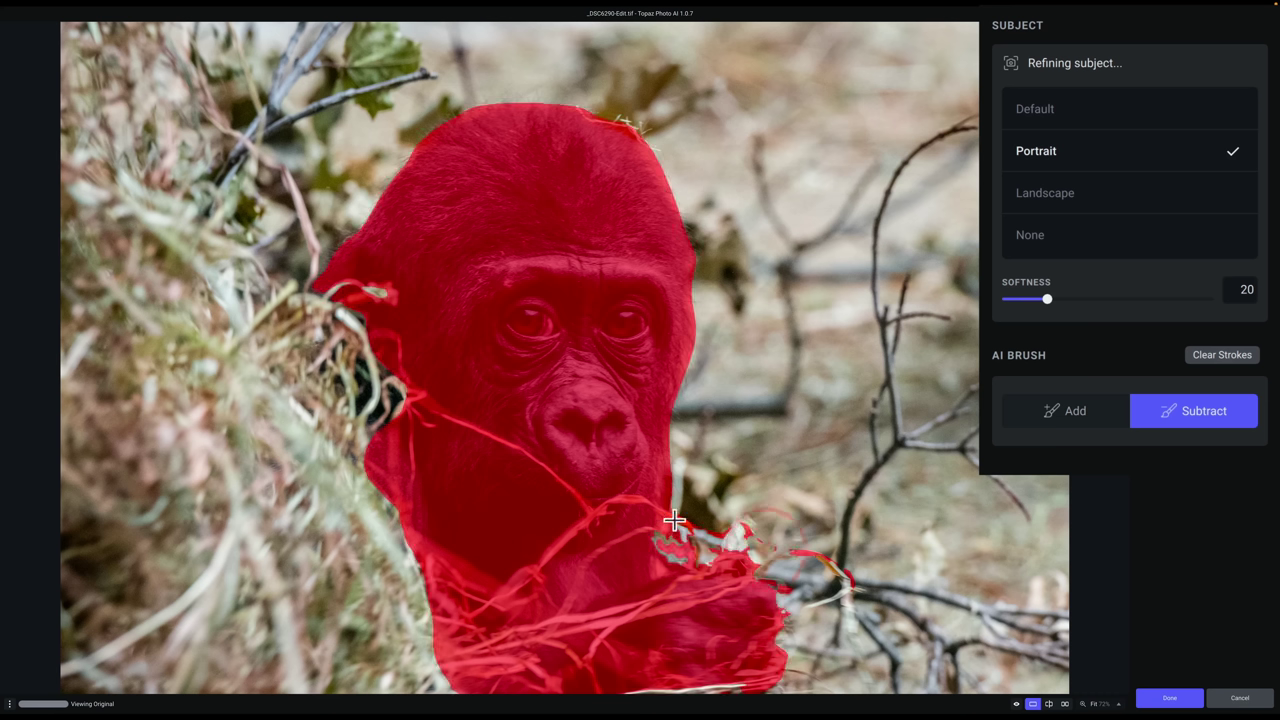
{"action": "mouse_move", "coordinate": [669, 520]}
{"action": "left_mouse_down"}
{"action": "mouse_move", "coordinate": [677, 552]}
{"action": "mouse_move", "coordinate": [675, 538]}
{"action": "left_mouse_up"}
{"action": "mouse_move", "coordinate": [657, 572]}
{"action": "left_mouse_down"}
{"action": "mouse_move", "coordinate": [690, 555]}
{"action": "mouse_move", "coordinate": [675, 520]}
{"action": "mouse_move", "coordinate": [712, 540]}
{"action": "mouse_move", "coordinate": [751, 534]}
{"action": "left_mouse_up"}
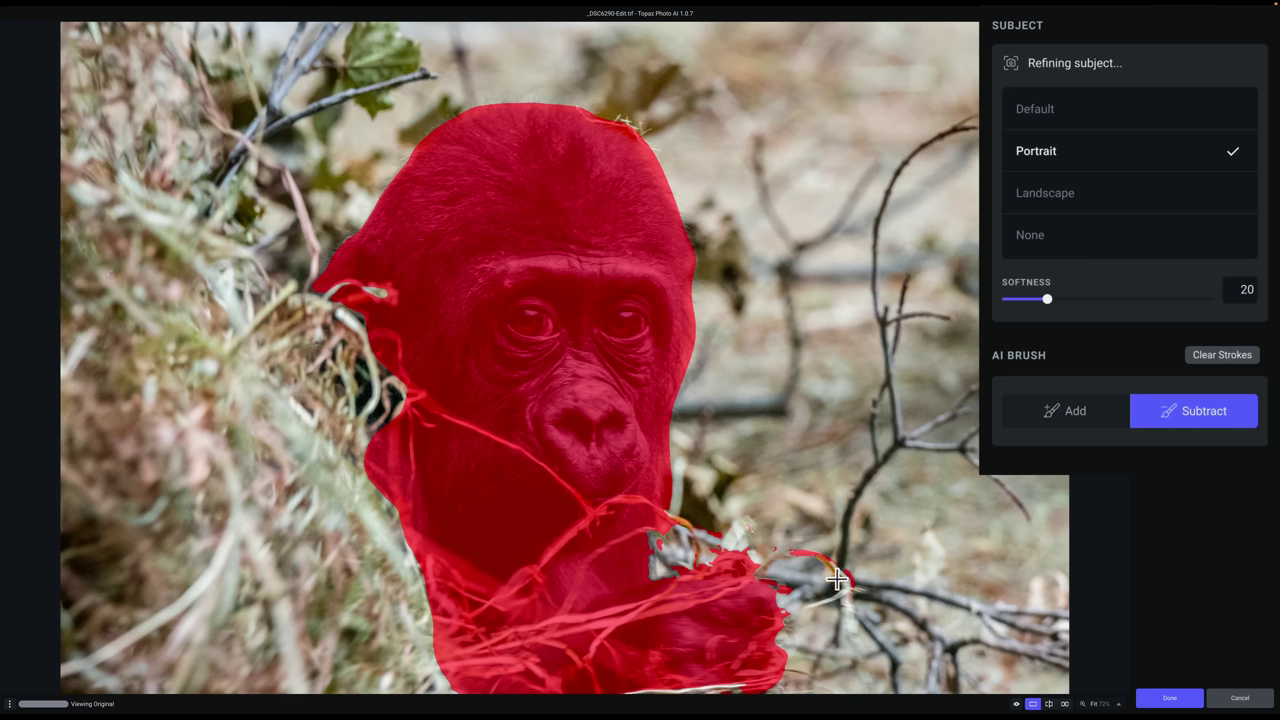
{"action": "left_click_drag", "start_coordinate": [836, 578], "coordinate": [833, 578]}
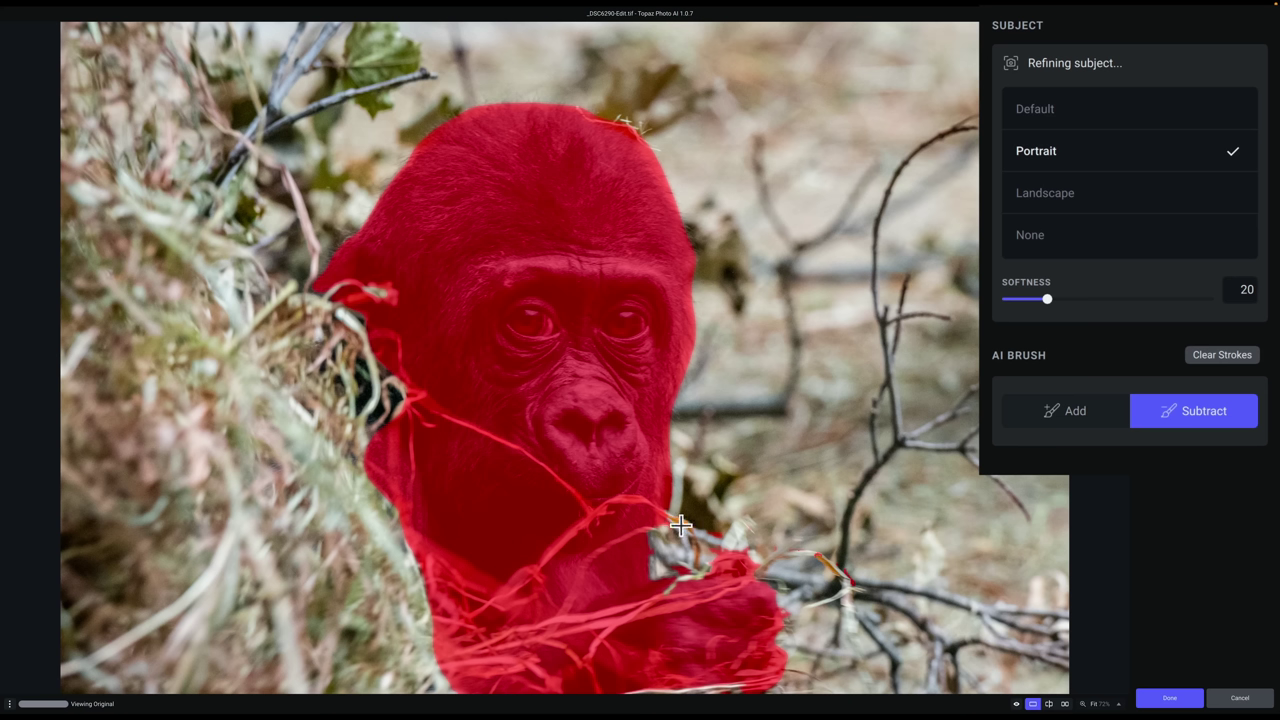
Subtract one more mask strand over the twigs near the gorilla's hand.
{"action": "left_click_drag", "start_coordinate": [678, 522], "coordinate": [731, 530]}
With the brush on Add, fill the cheek gap by the grass and two small spots, then return to Subtract.
{"action": "left_click", "coordinate": [1075, 412]}
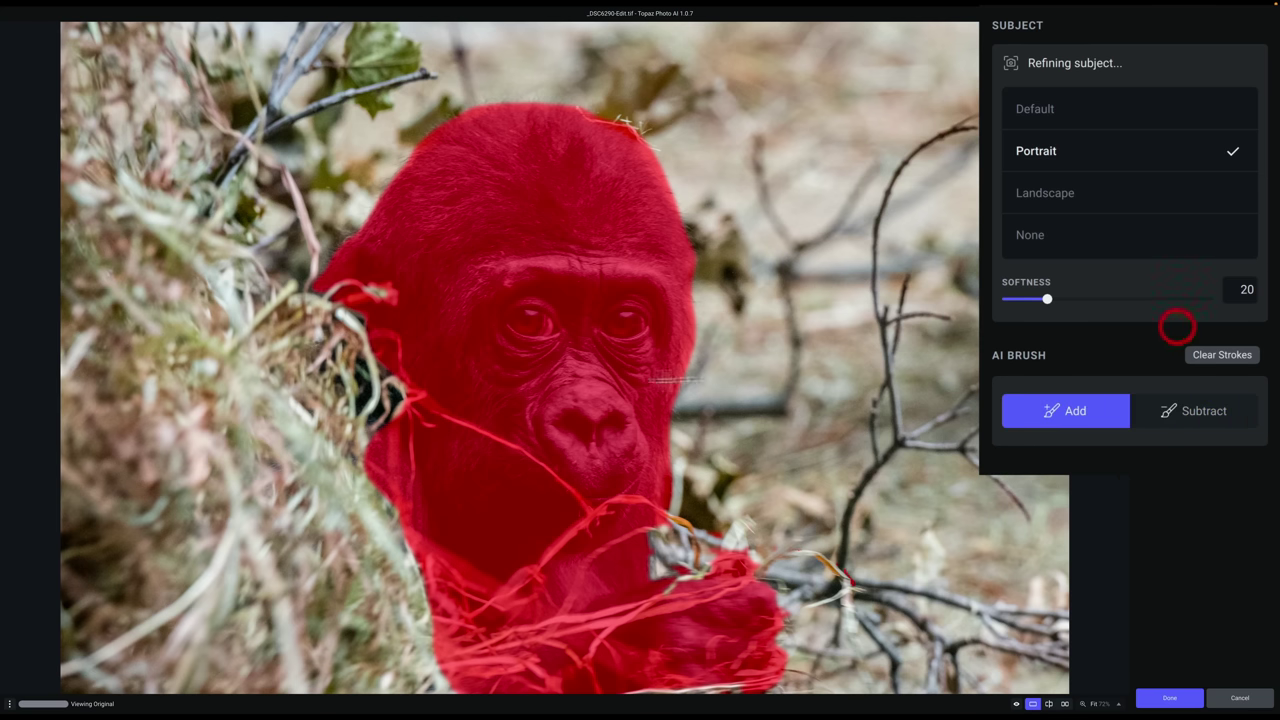
{"action": "left_click", "coordinate": [360, 401]}
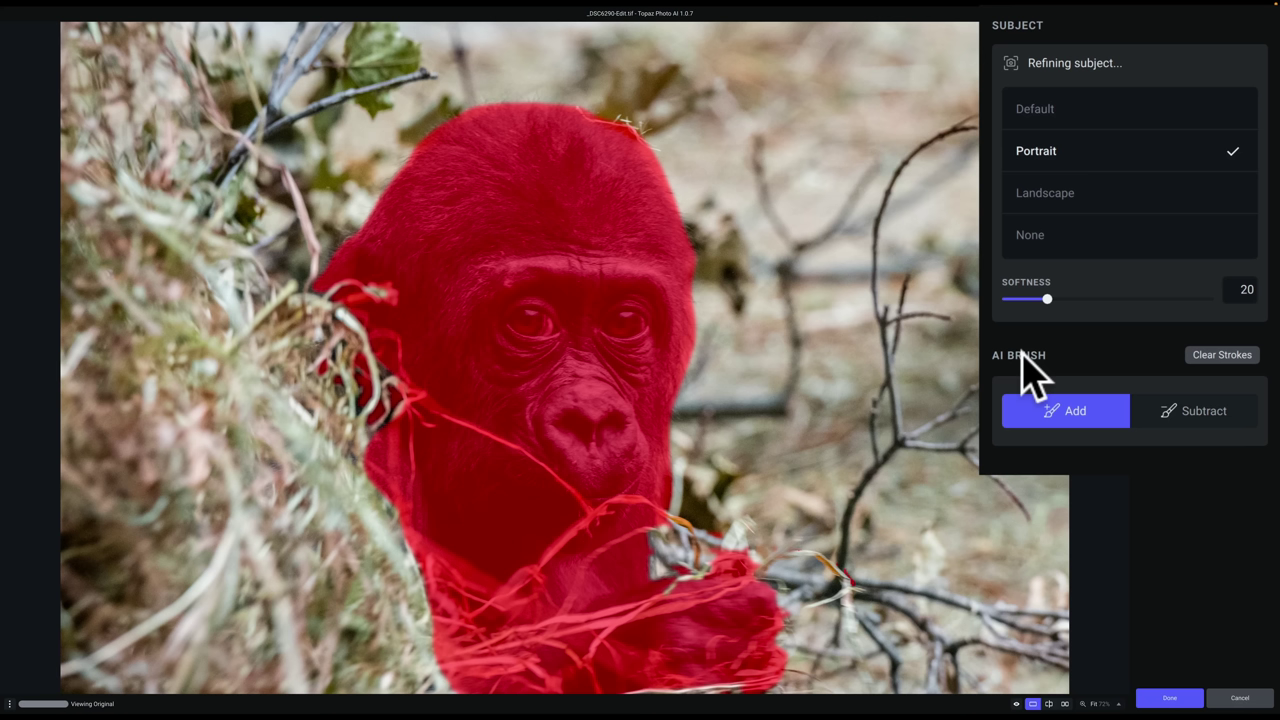
{"action": "left_click", "coordinate": [720, 345]}
{"action": "left_click", "coordinate": [808, 357]}
{"action": "left_click", "coordinate": [1190, 412]}
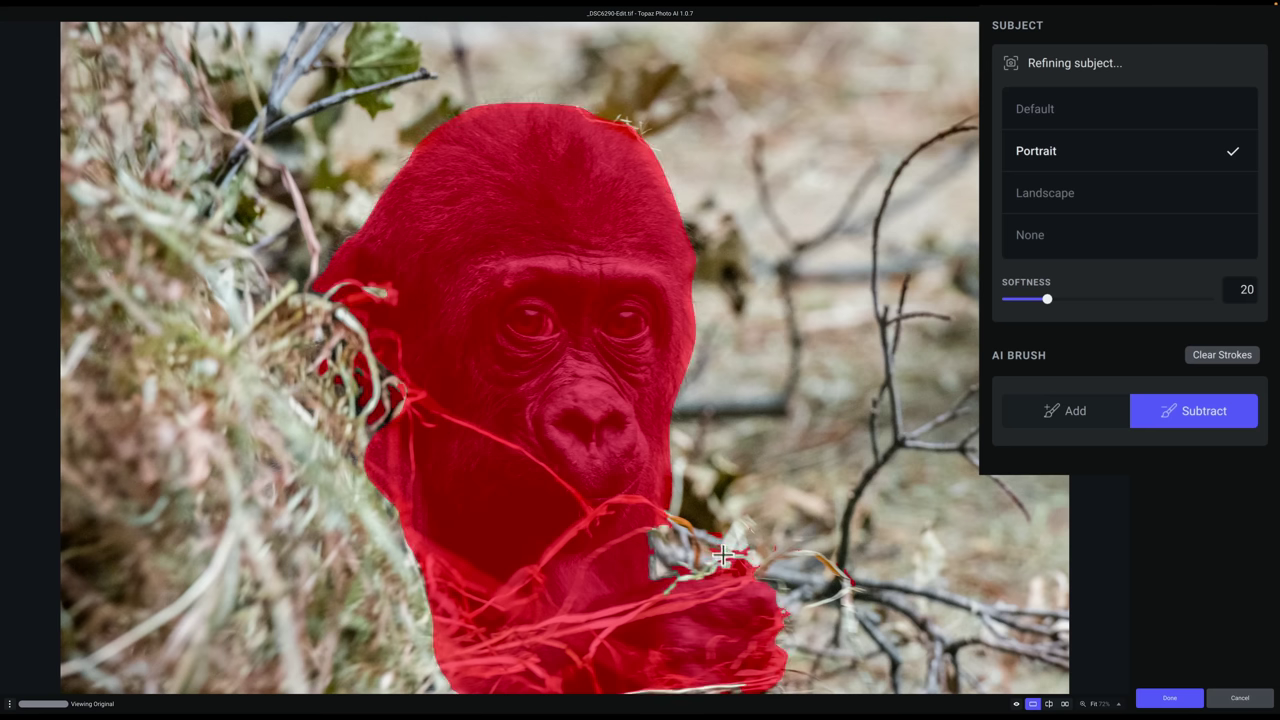
Subtract the branches right of the gorilla's hand from the subject mask.
{"action": "left_click", "coordinate": [820, 565]}
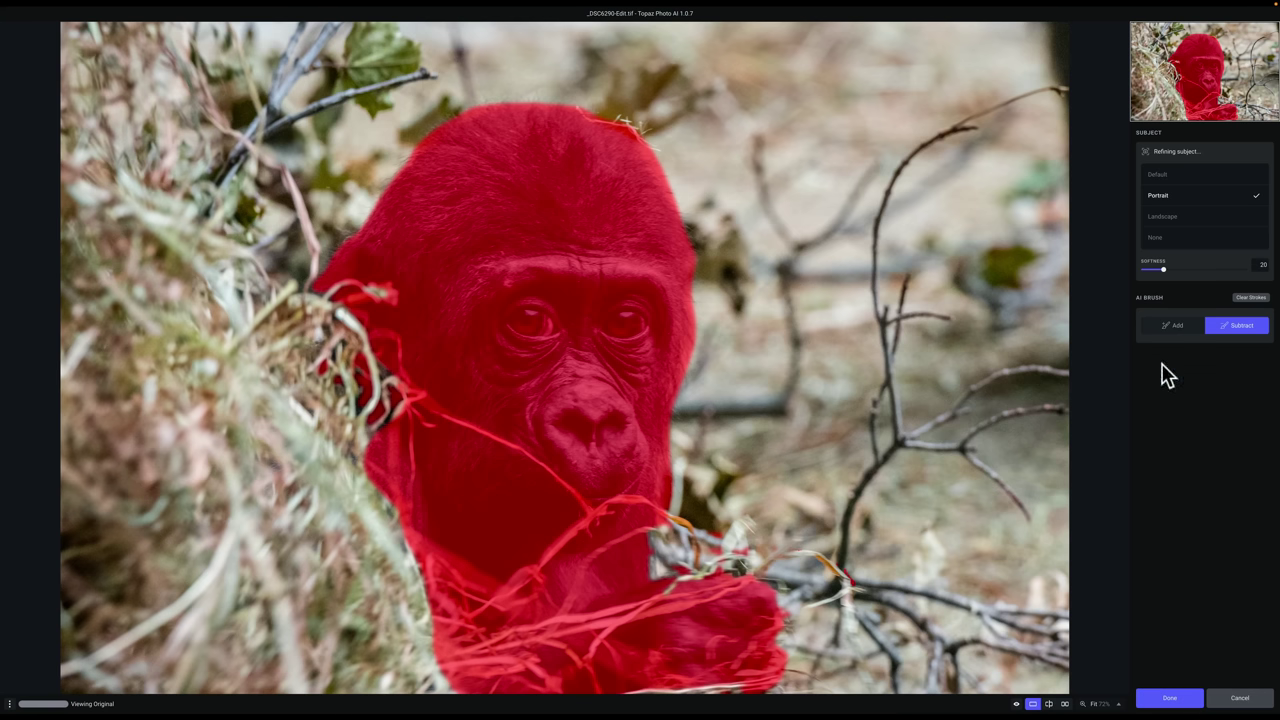
Accept the refined subject mask, zoom in on the gorilla's face, then return to Fit.
{"action": "left_click", "coordinate": [1168, 698]}
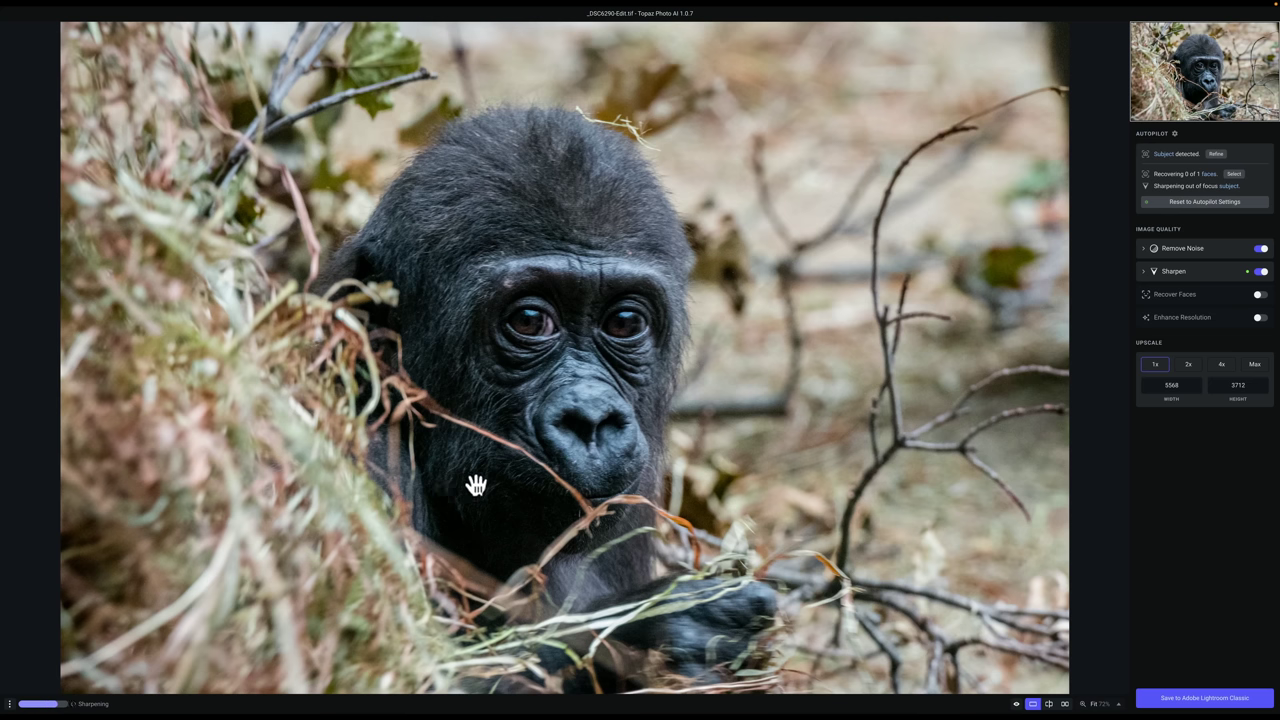
{"action": "left_click", "coordinate": [746, 441]}
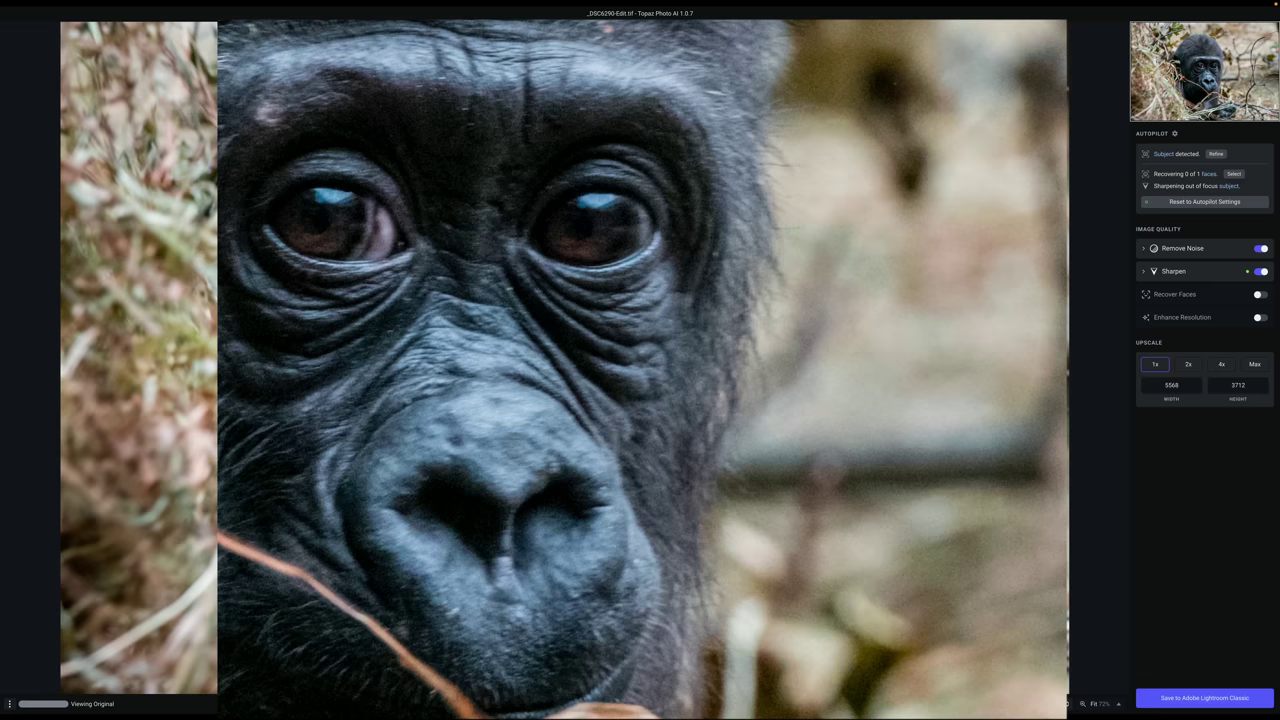
{"action": "left_click", "coordinate": [1110, 704]}
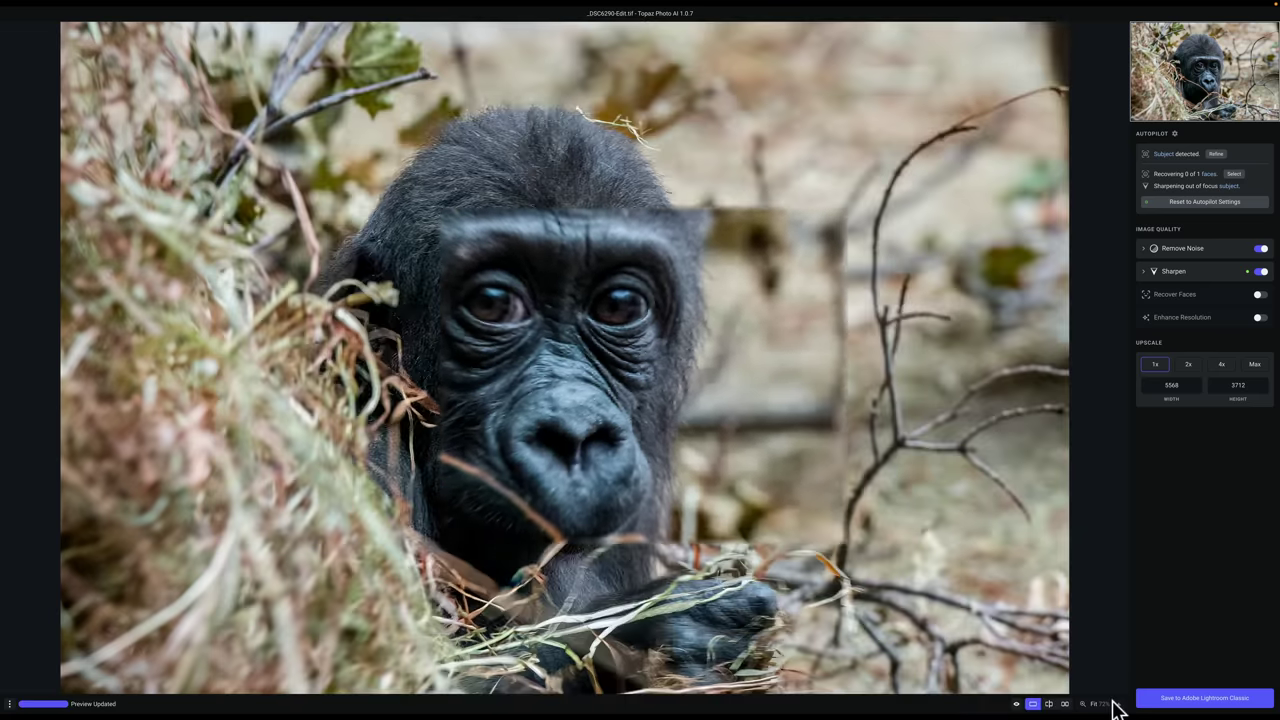
Switch the preview to 200% and pan onto the gorilla's eyes and muzzle.
{"action": "left_click", "coordinate": [1090, 667]}
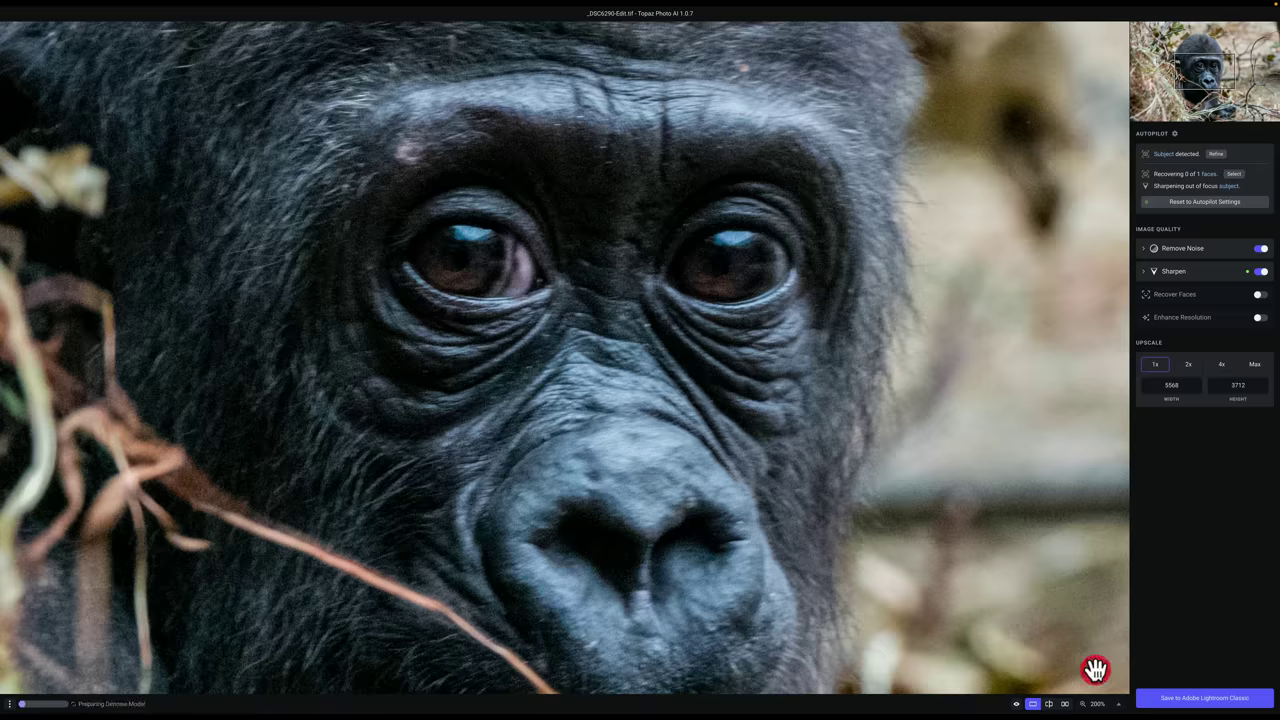
{"action": "left_click_drag", "start_coordinate": [1219, 73], "coordinate": [1218, 70]}
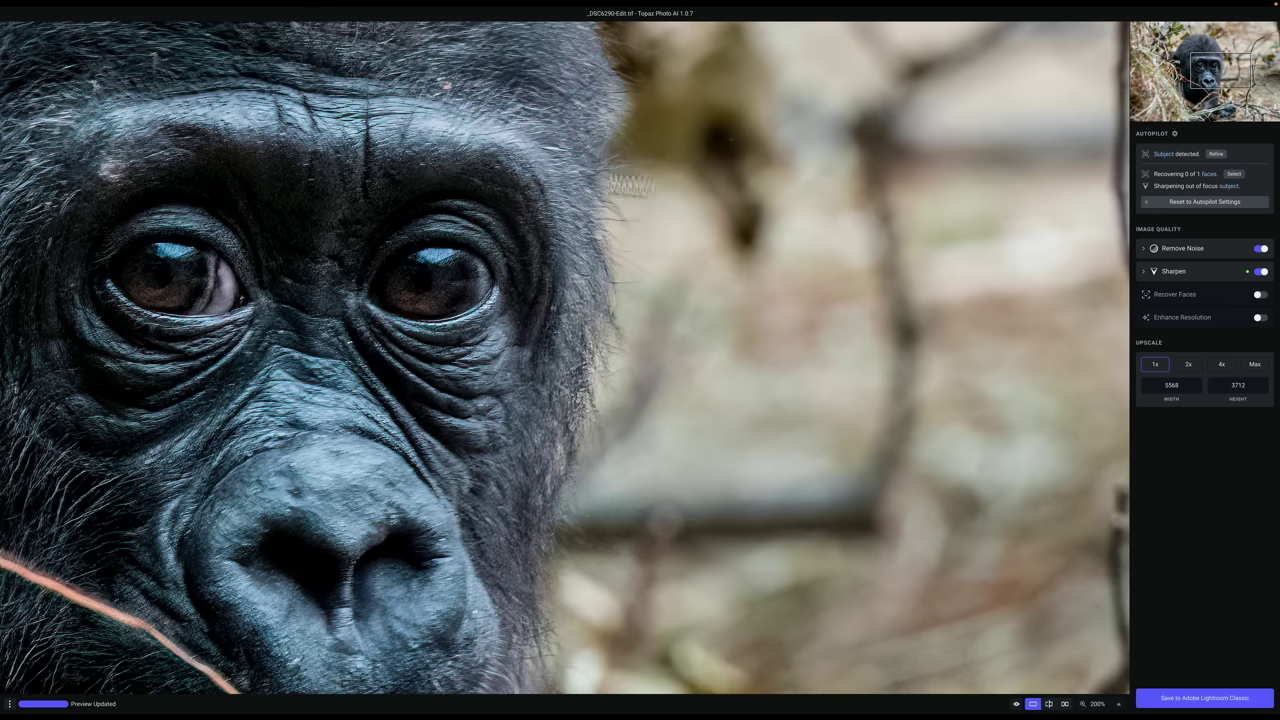
Raise the Remove Noise strength and save _DSC6290-Edit.tif back to Lightroom Classic.
{"action": "left_click", "coordinate": [1181, 250]}
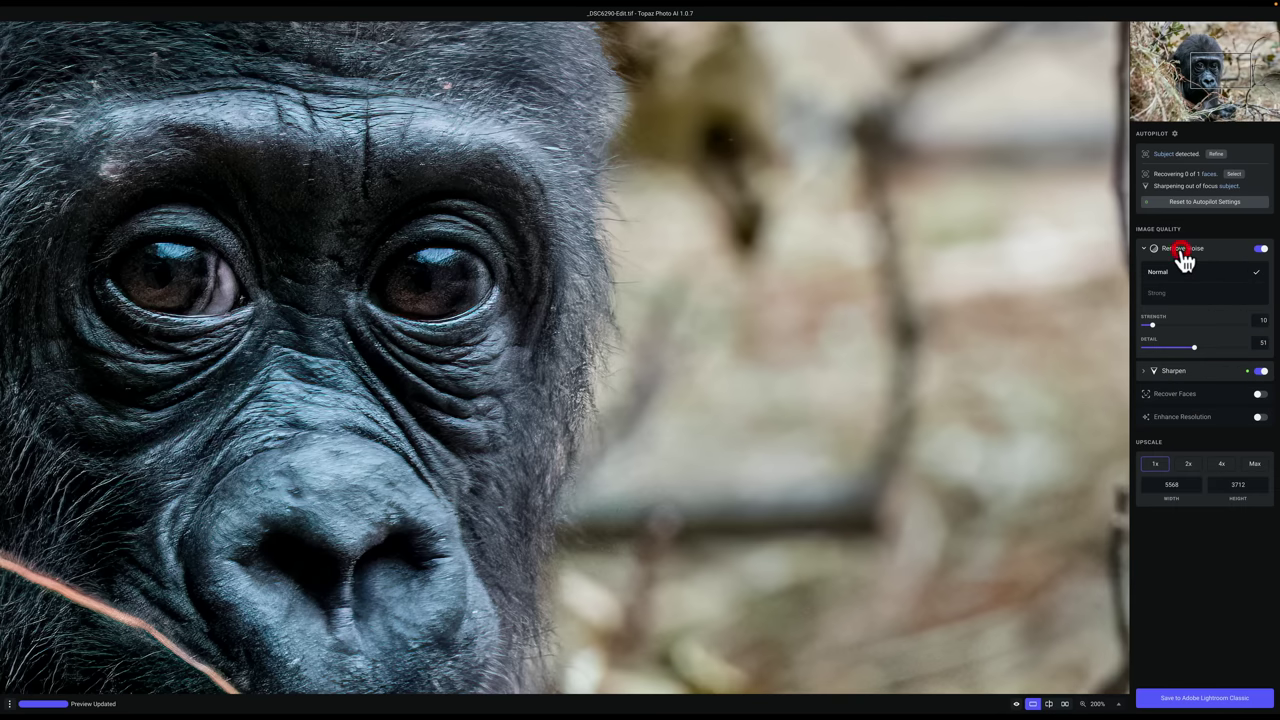
{"action": "left_click", "coordinate": [1208, 359]}
{"action": "left_click", "coordinate": [1191, 695]}
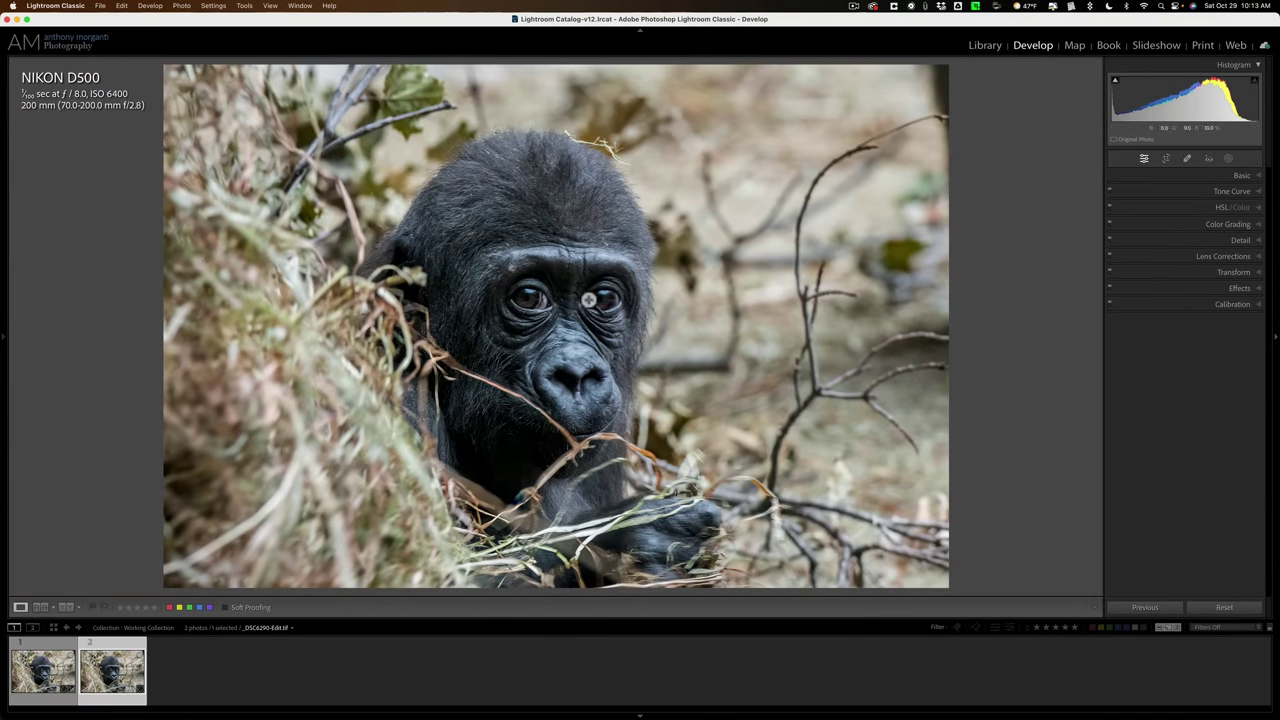
{"action": "left_click", "coordinate": [40, 668]}
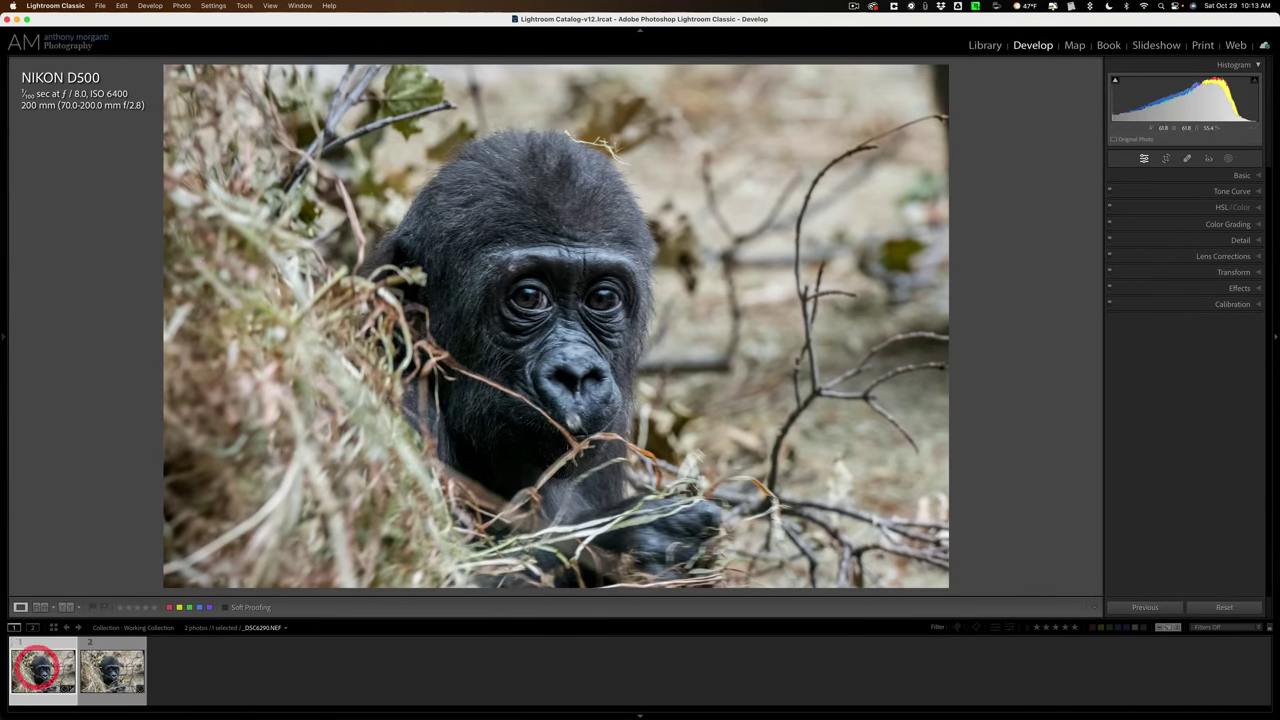
{"action": "left_click", "coordinate": [588, 308]}
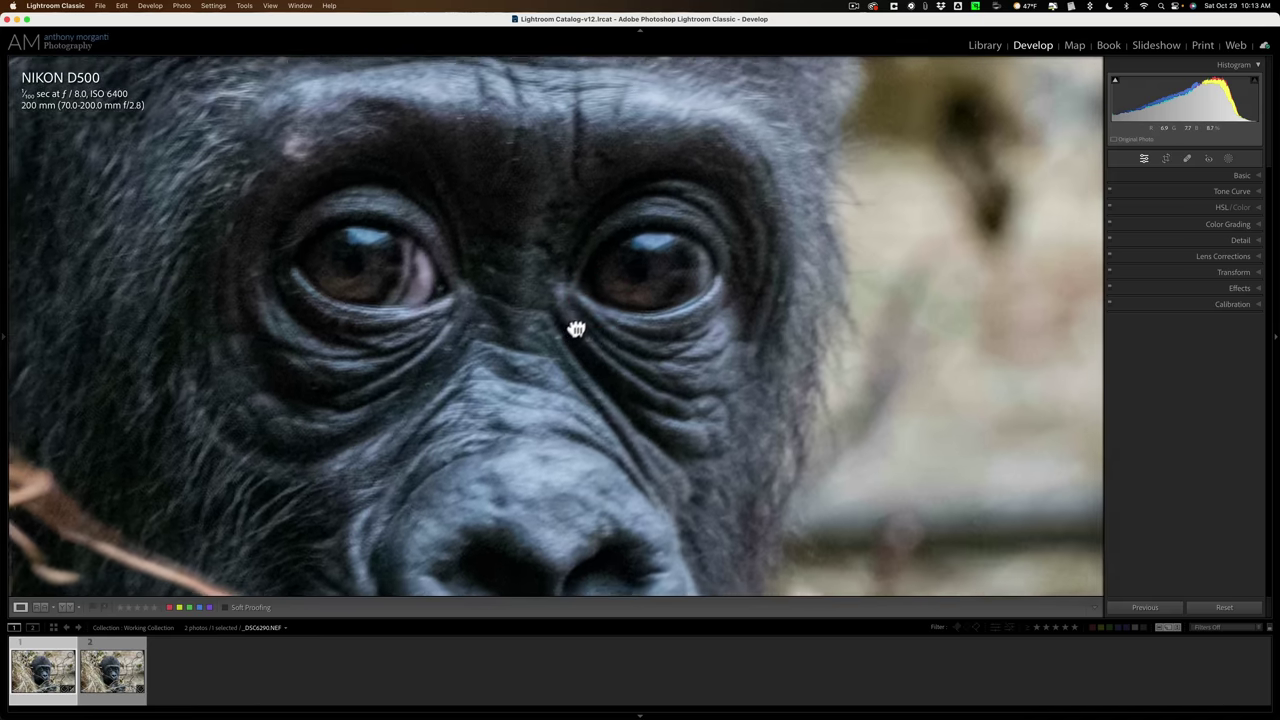
{"action": "left_click_drag", "start_coordinate": [576, 330], "coordinate": [610, 307]}
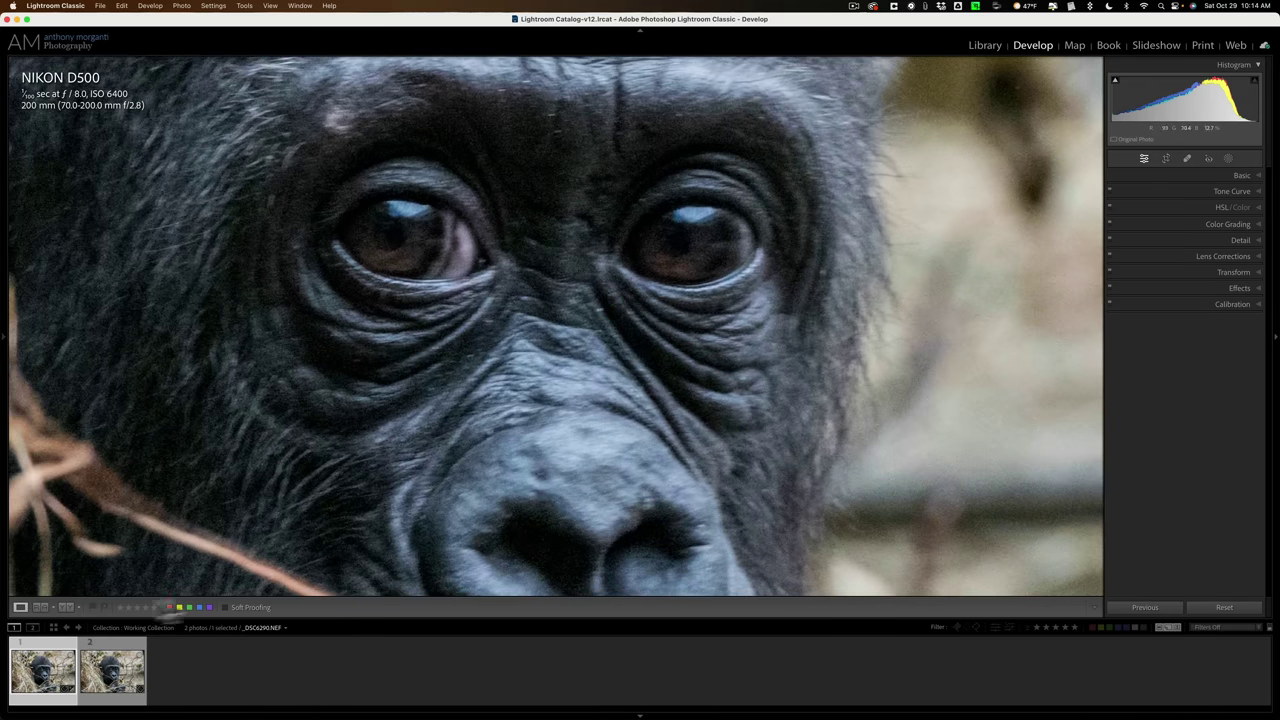
{"action": "left_click", "coordinate": [115, 677]}
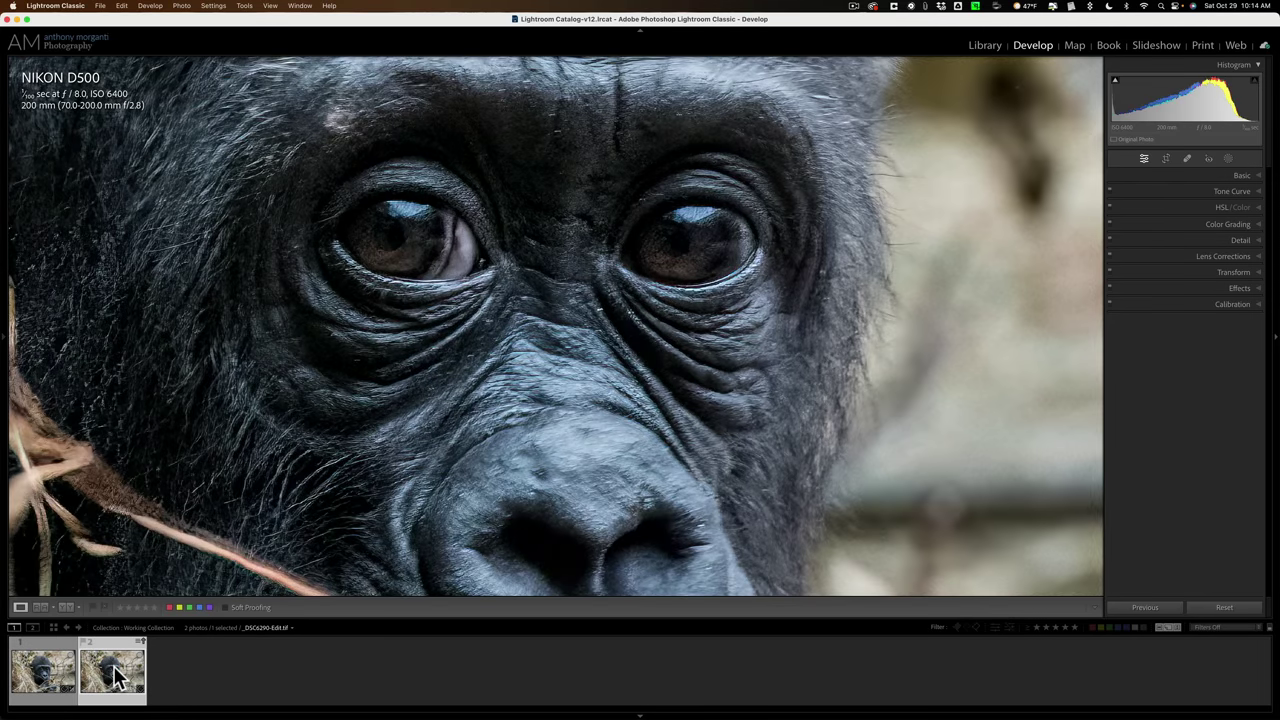
{"action": "left_click", "coordinate": [55, 677]}
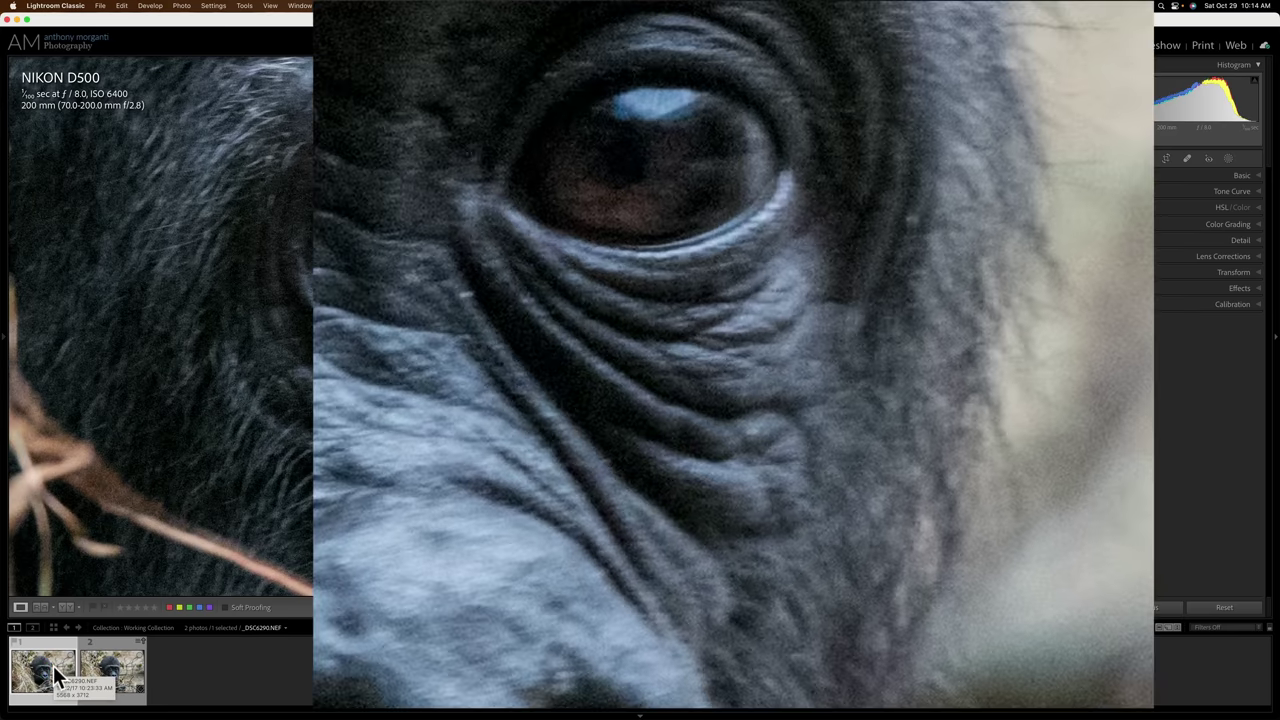
{"action": "left_click", "coordinate": [116, 672]}
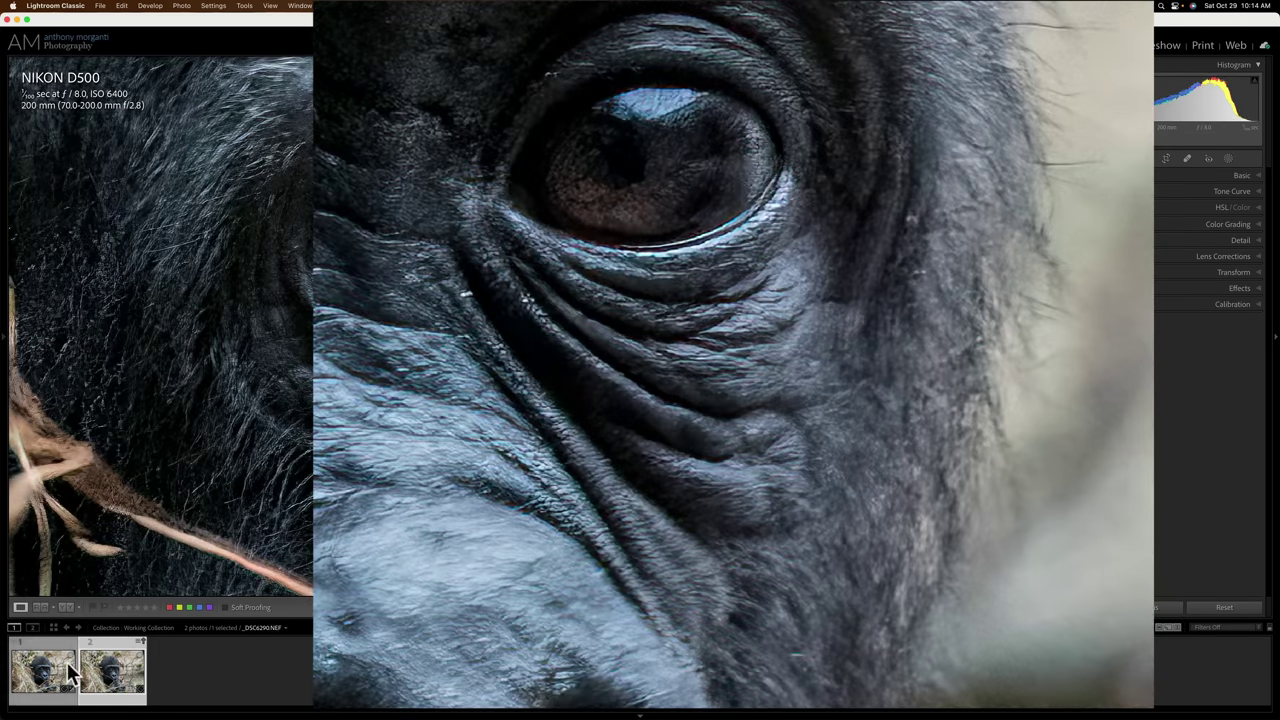
{"action": "left_click", "coordinate": [62, 673]}
{"action": "left_click", "coordinate": [126, 675]}
{"action": "left_click", "coordinate": [126, 675]}
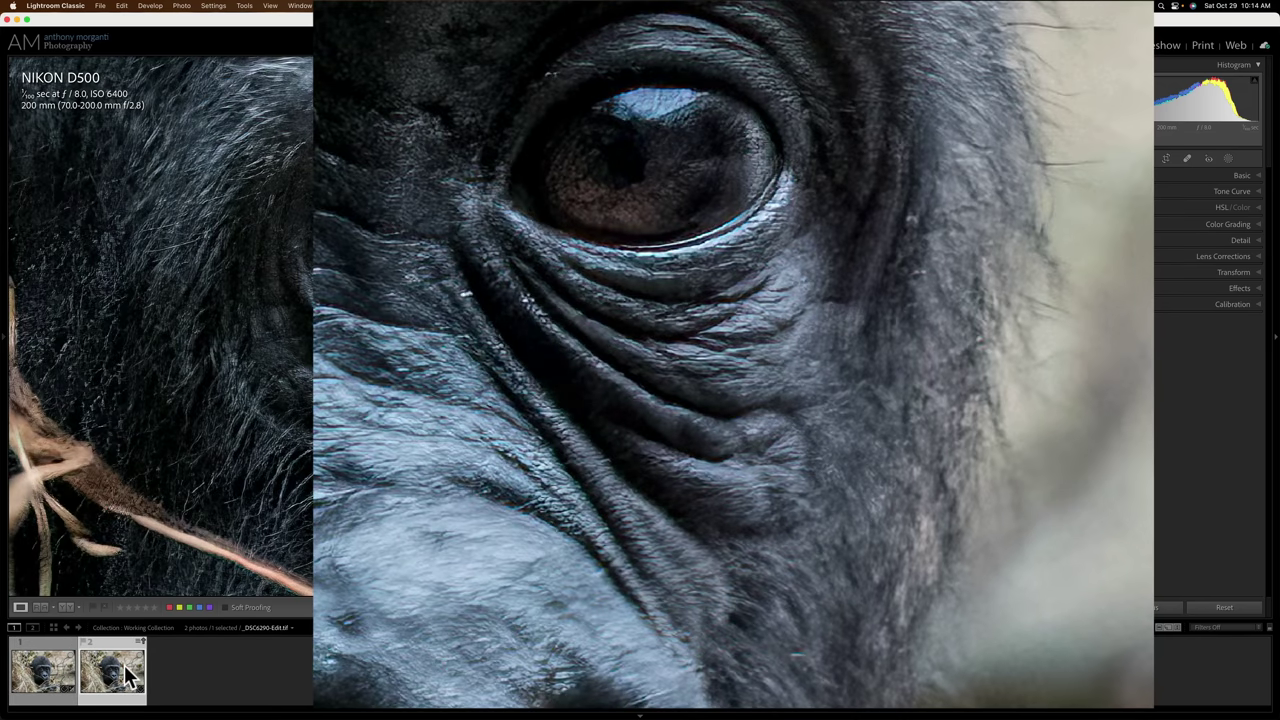
{"action": "left_click", "coordinate": [55, 675]}
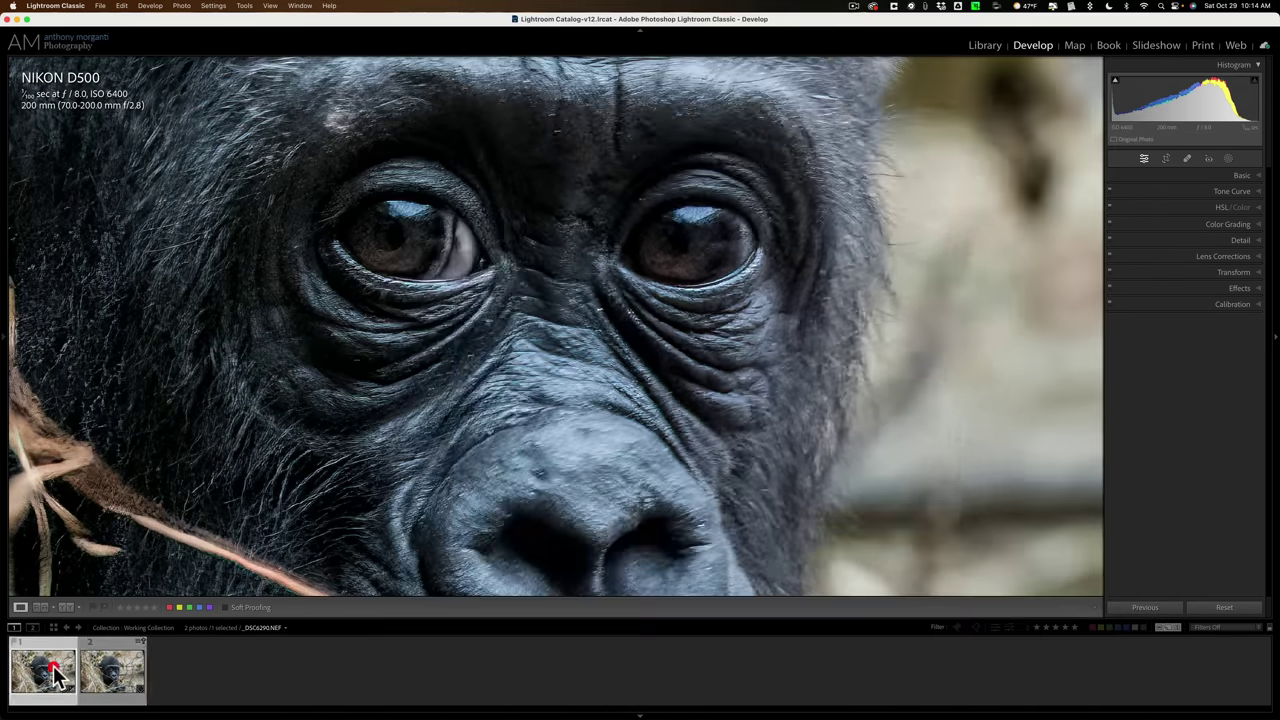
{"action": "left_click", "coordinate": [115, 672]}
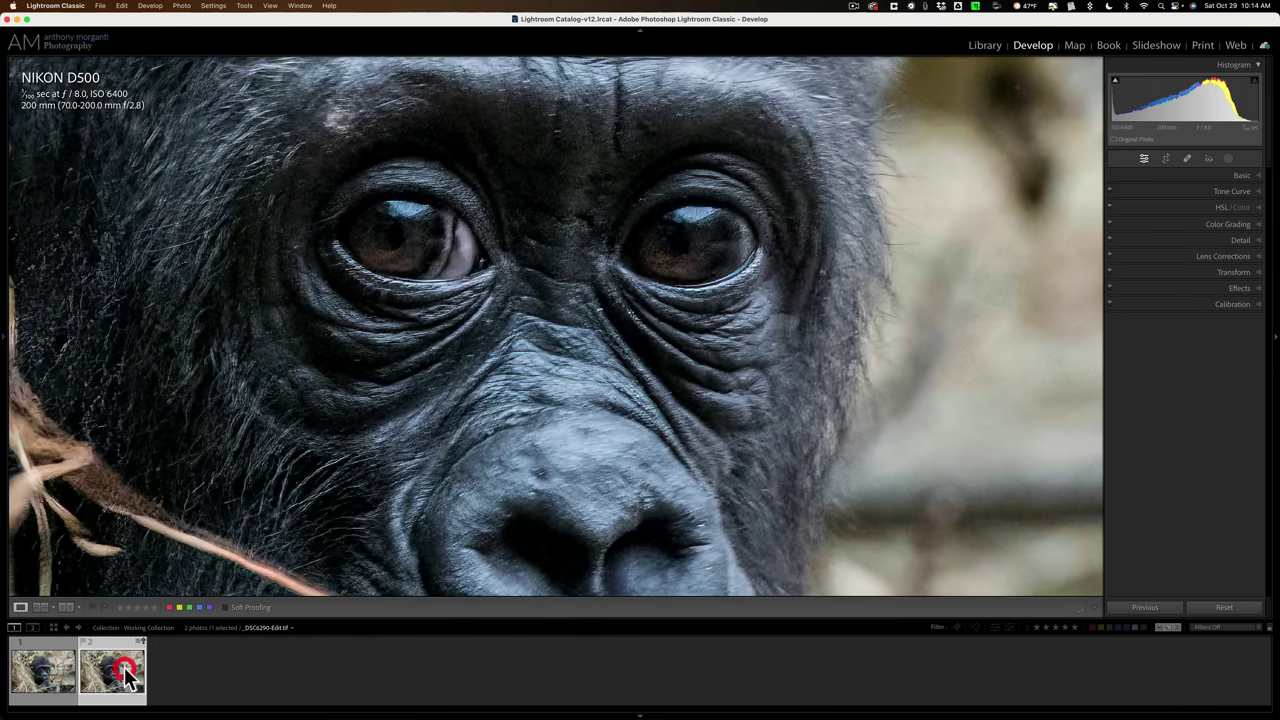
{"action": "left_click", "coordinate": [592, 358]}
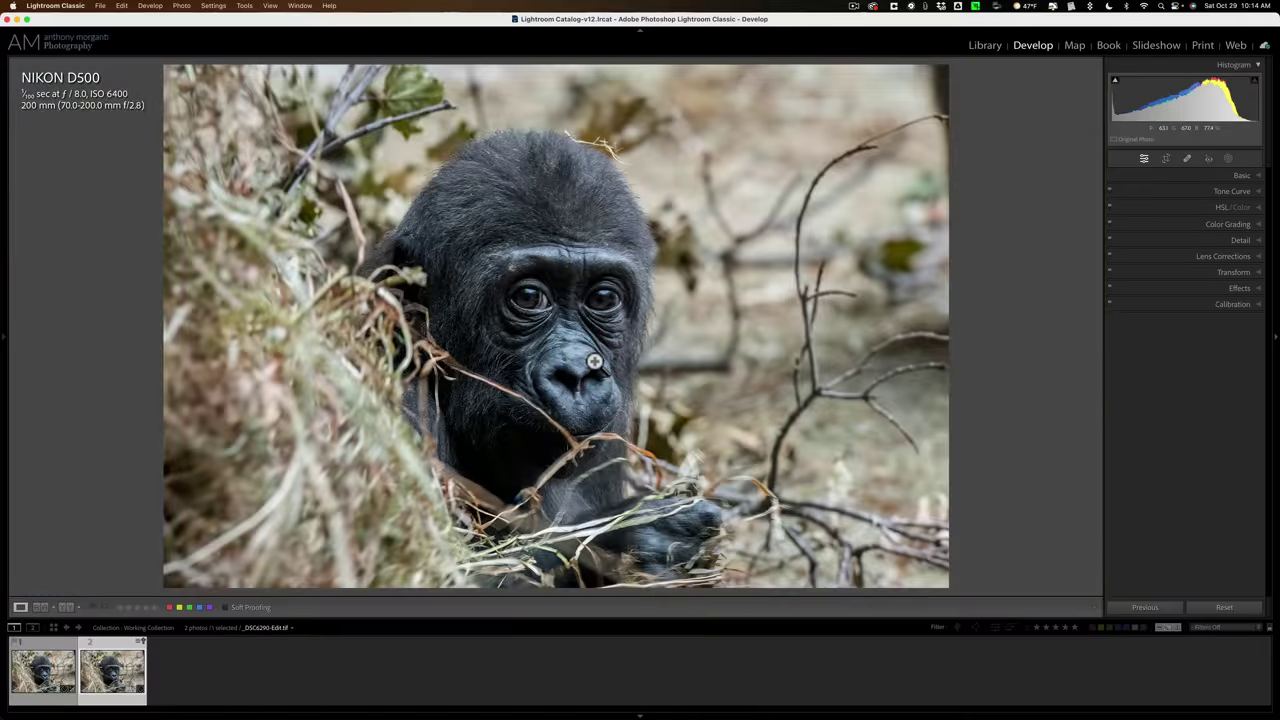